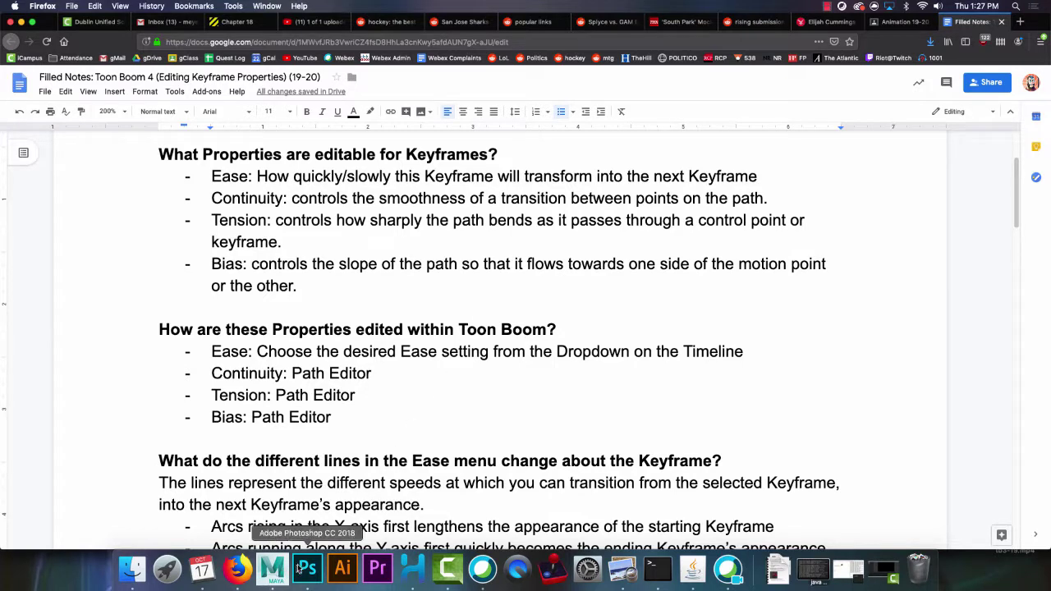
Bring Harmony's PacMan scene, with the G-P peg properties, in front of the notes
{"action": "left_click", "coordinate": [412, 568]}
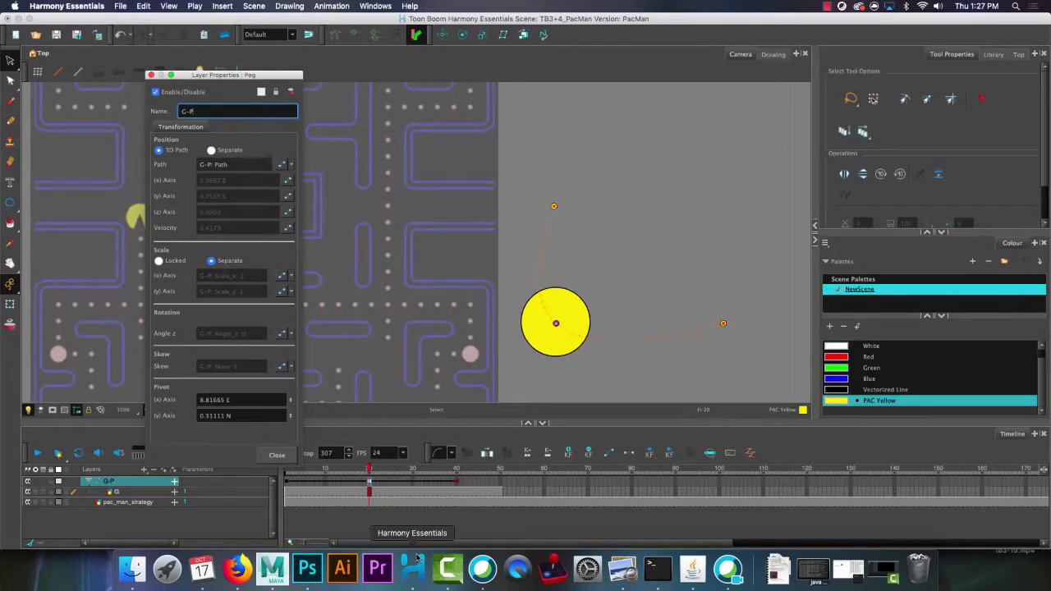
Close the peg's Layer Properties, then undo and redo the last path change
{"action": "left_click", "coordinate": [151, 75]}
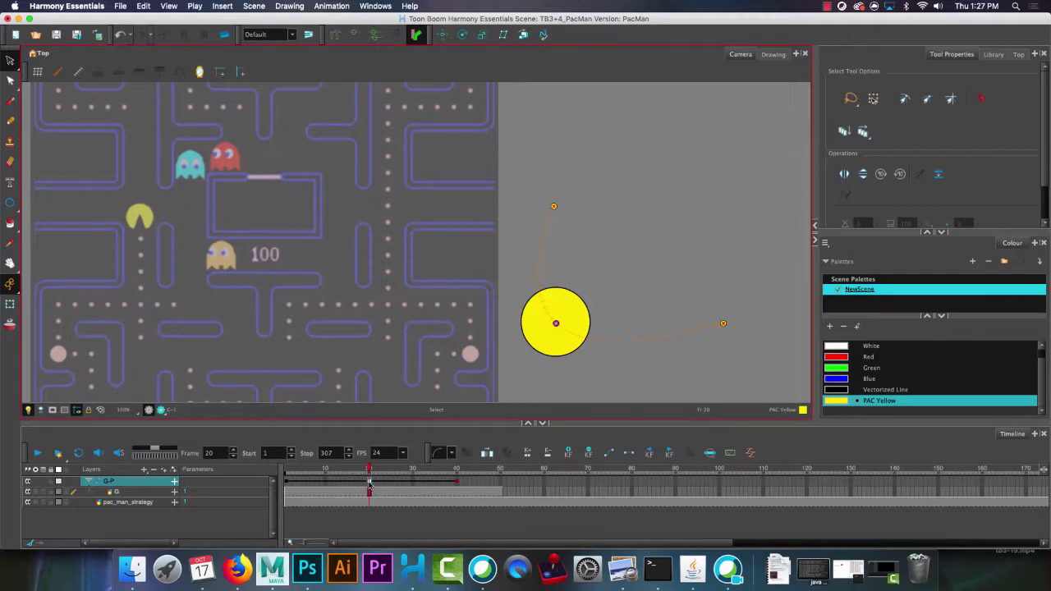
{"action": "key", "text": "super+z"}
{"action": "key", "text": "super+z"}
{"action": "key", "text": "super+z"}
{"action": "key", "text": "super+z"}
{"action": "key", "text": "super+z"}
{"action": "key", "text": "super+z"}
{"action": "left_click", "coordinate": [141, 37]}
Check the ball's curved path at frames 1, 20 and 40, ending on frame 20
{"action": "left_click", "coordinate": [286, 484]}
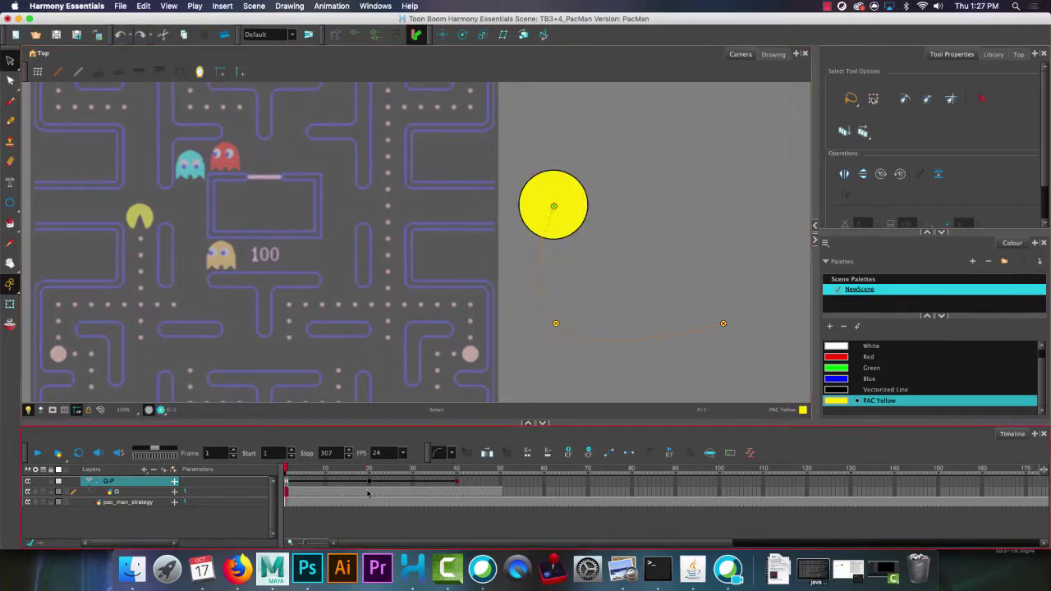
{"action": "left_click", "coordinate": [369, 485]}
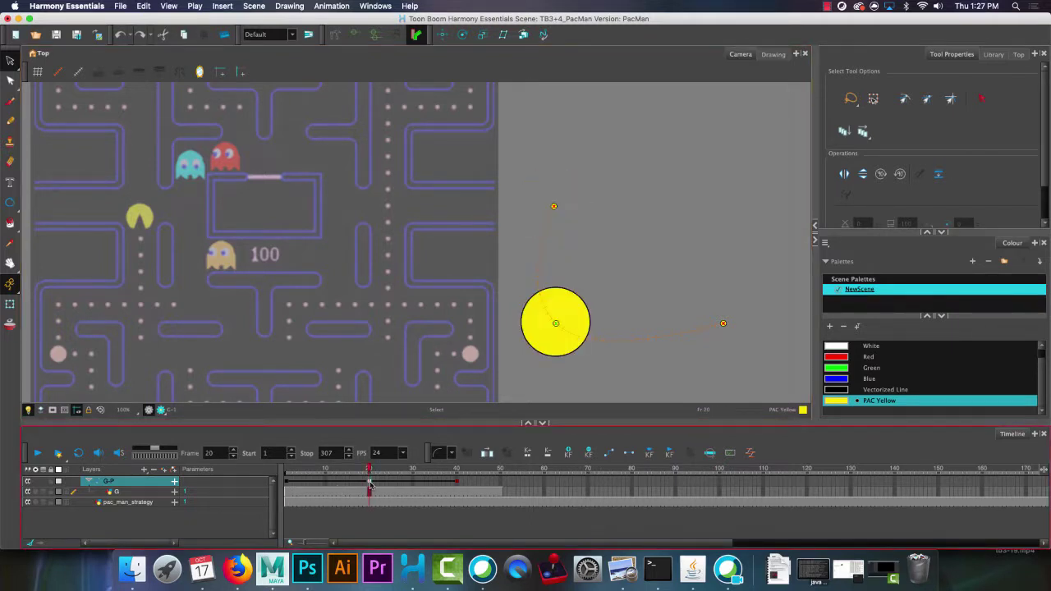
{"action": "left_click", "coordinate": [456, 484]}
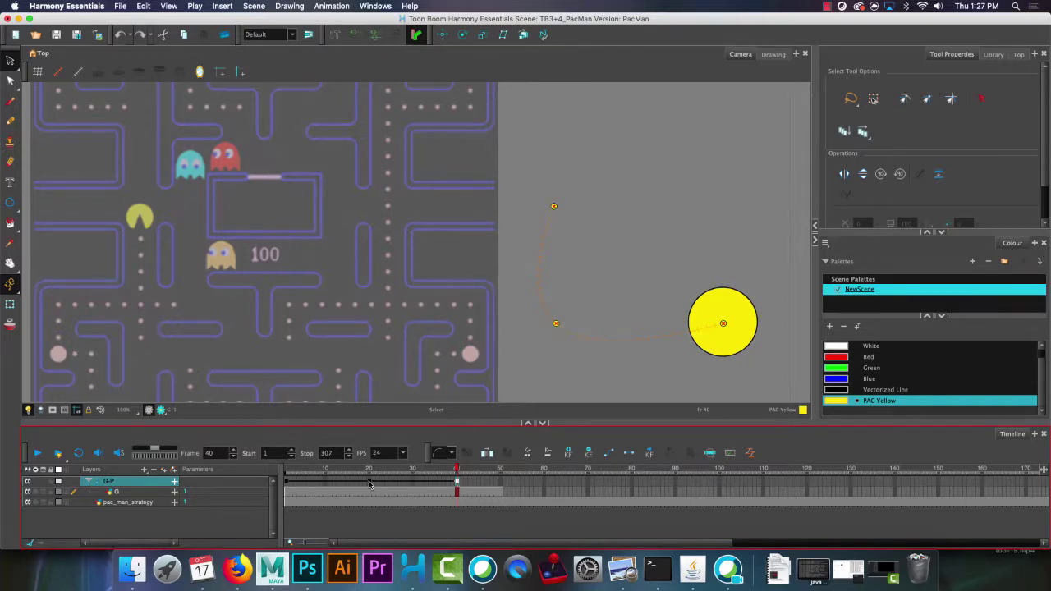
{"action": "left_click", "coordinate": [286, 485]}
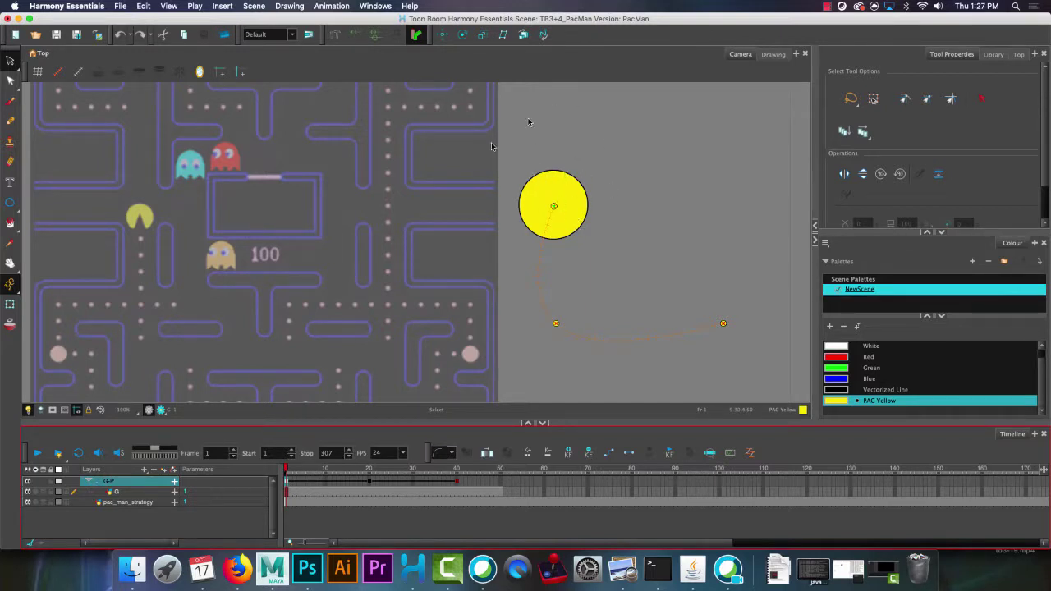
{"action": "left_click", "coordinate": [369, 477]}
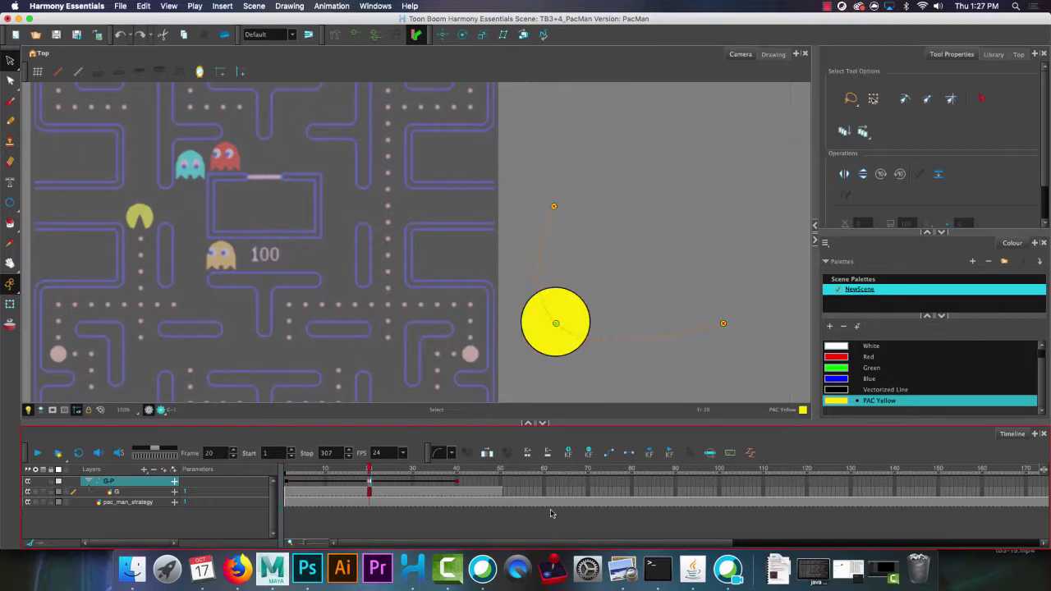
{"action": "left_click", "coordinate": [458, 483]}
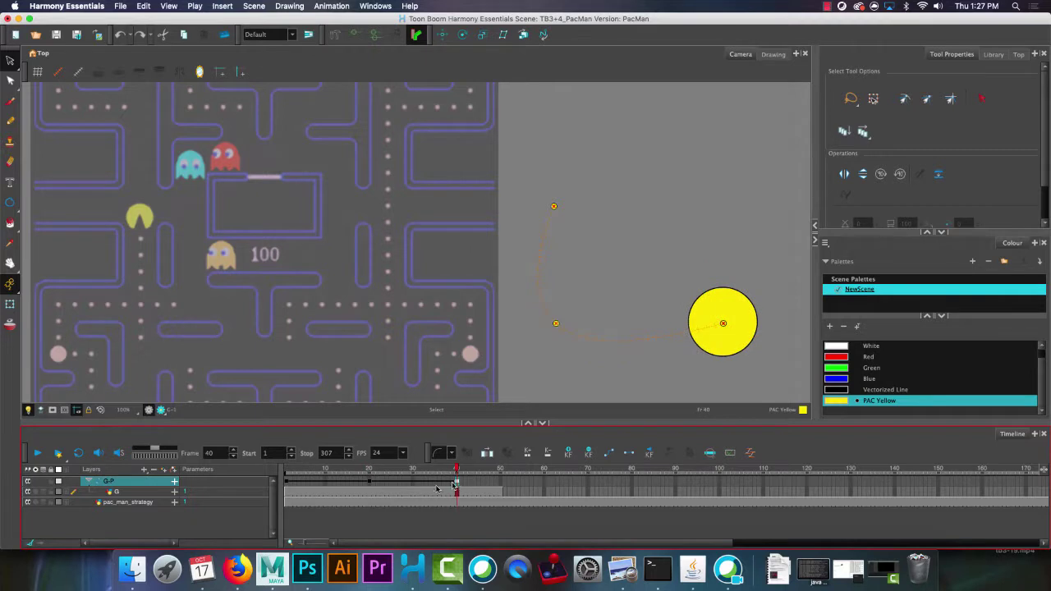
{"action": "left_click", "coordinate": [369, 483]}
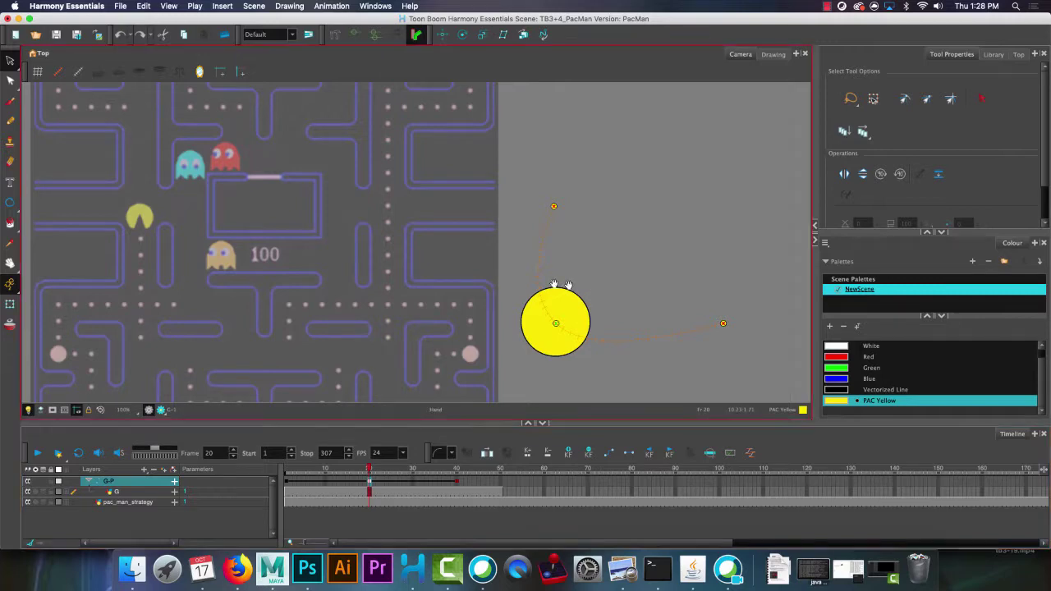
{"action": "left_click_drag", "start_coordinate": [577, 290], "coordinate": [483, 316]}
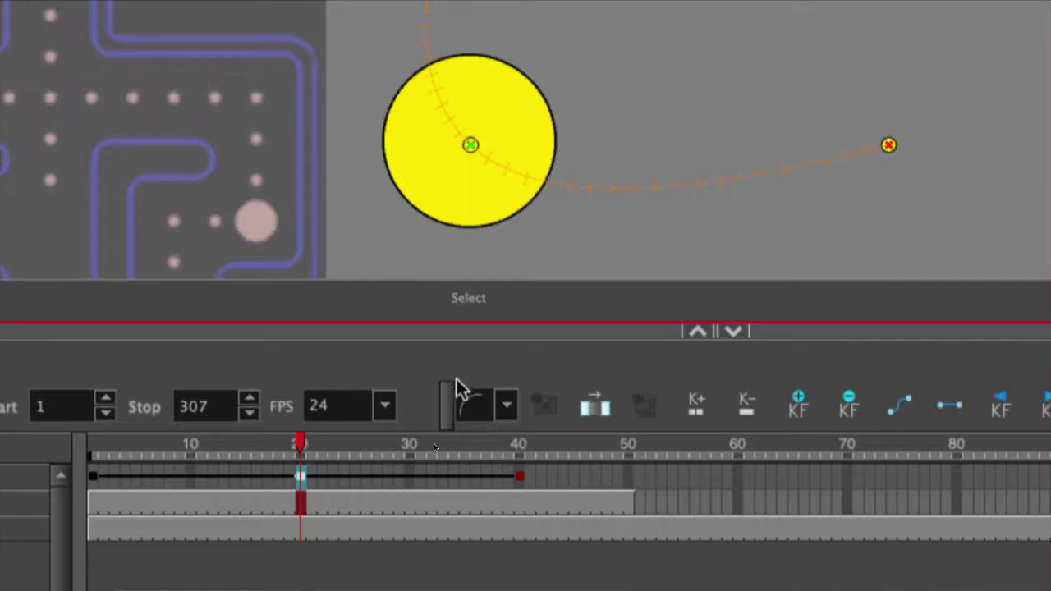
Try a linear ease on the frame-20 keyframe, then switch it to a curved ease preset
{"action": "left_click", "coordinate": [501, 403]}
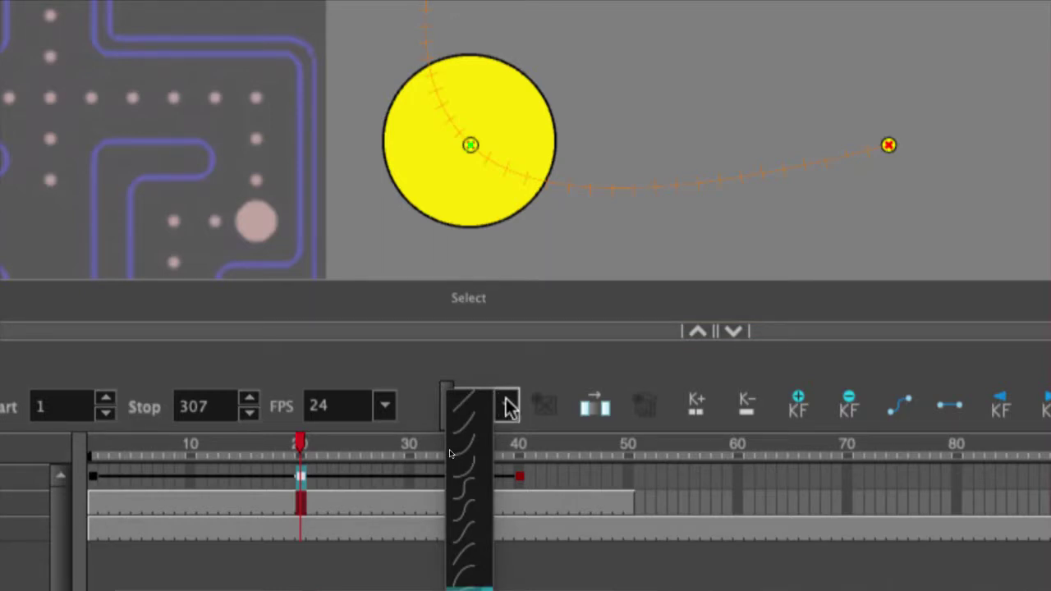
{"action": "left_click", "coordinate": [506, 407]}
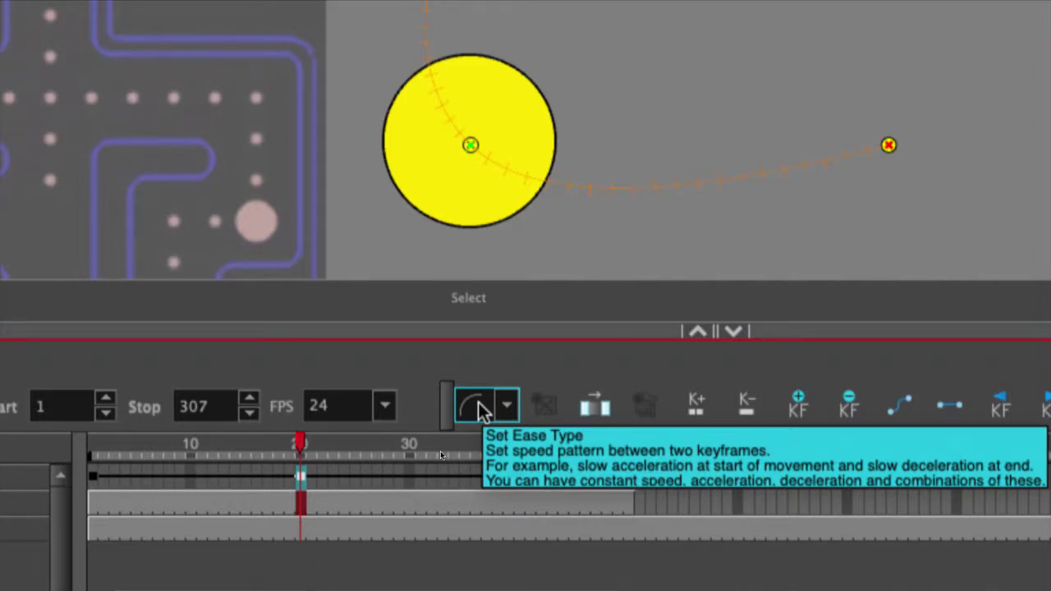
{"action": "left_click", "coordinate": [481, 409]}
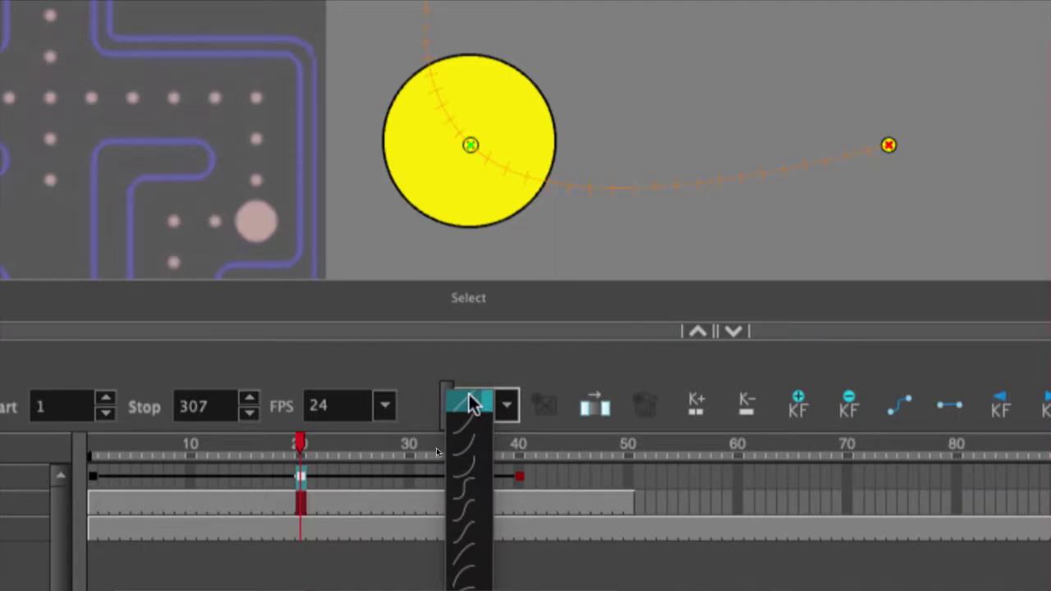
{"action": "left_click", "coordinate": [470, 404]}
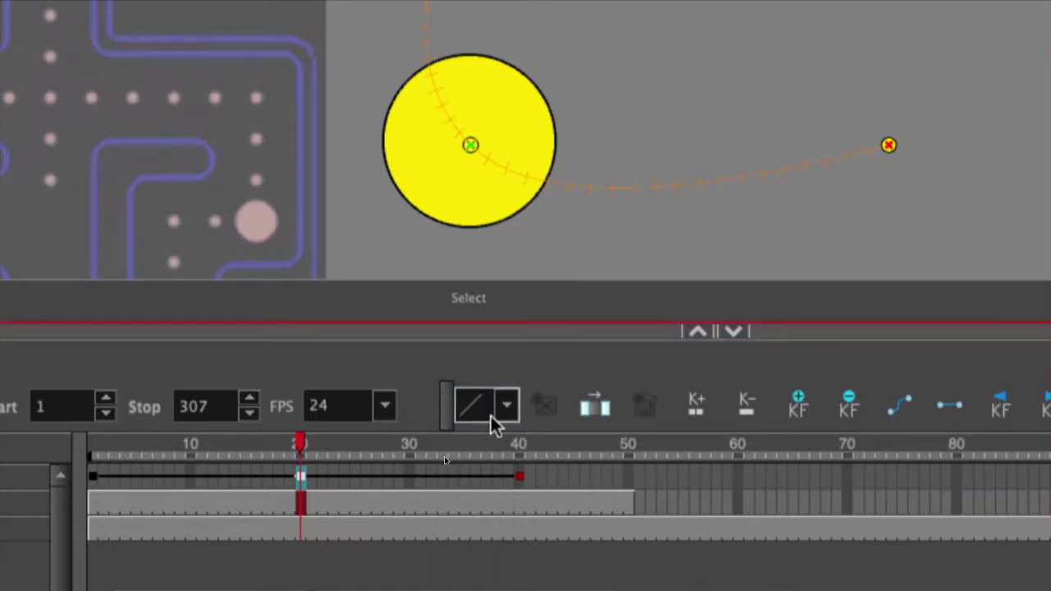
{"action": "left_click", "coordinate": [508, 409]}
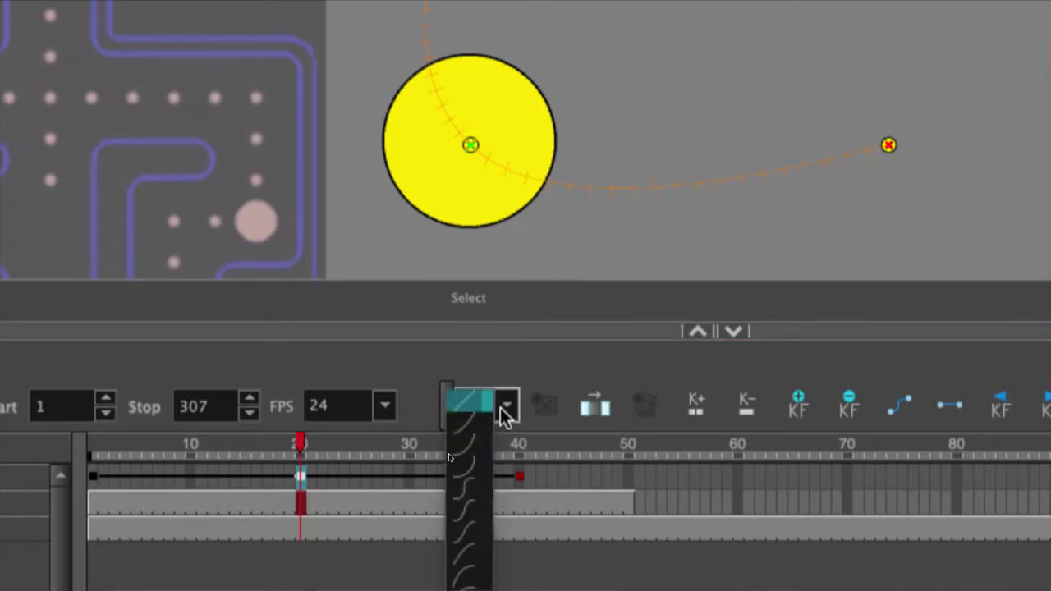
{"action": "left_click", "coordinate": [475, 368]}
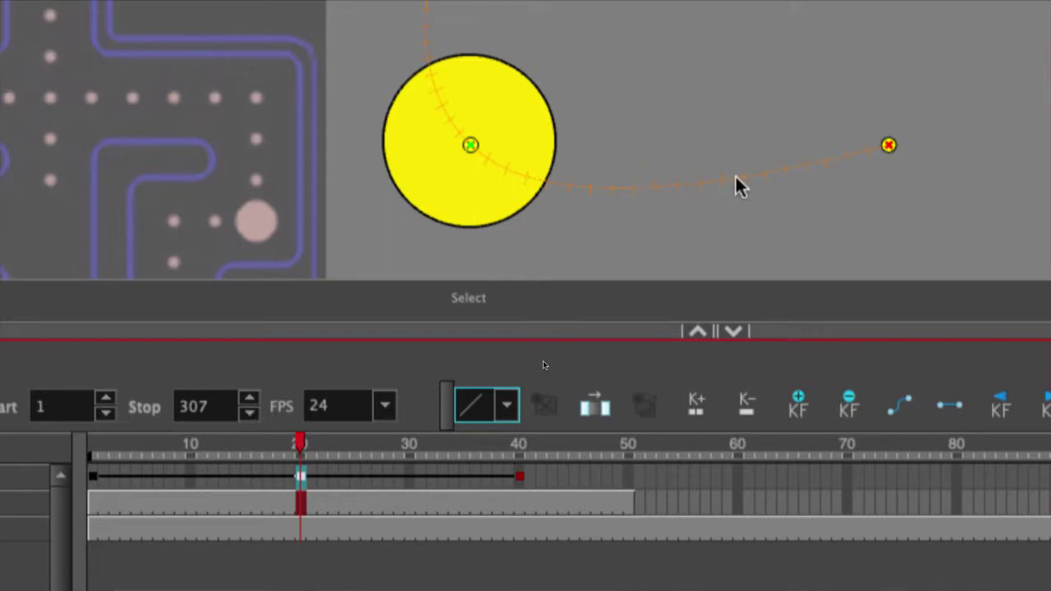
{"action": "left_click", "coordinate": [504, 408]}
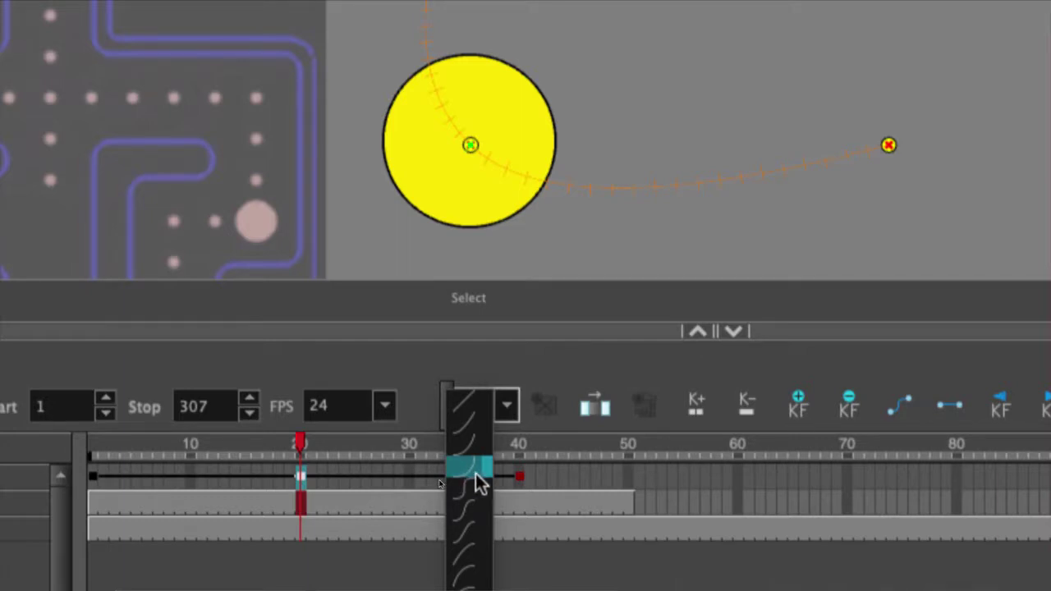
{"action": "left_click", "coordinate": [465, 469]}
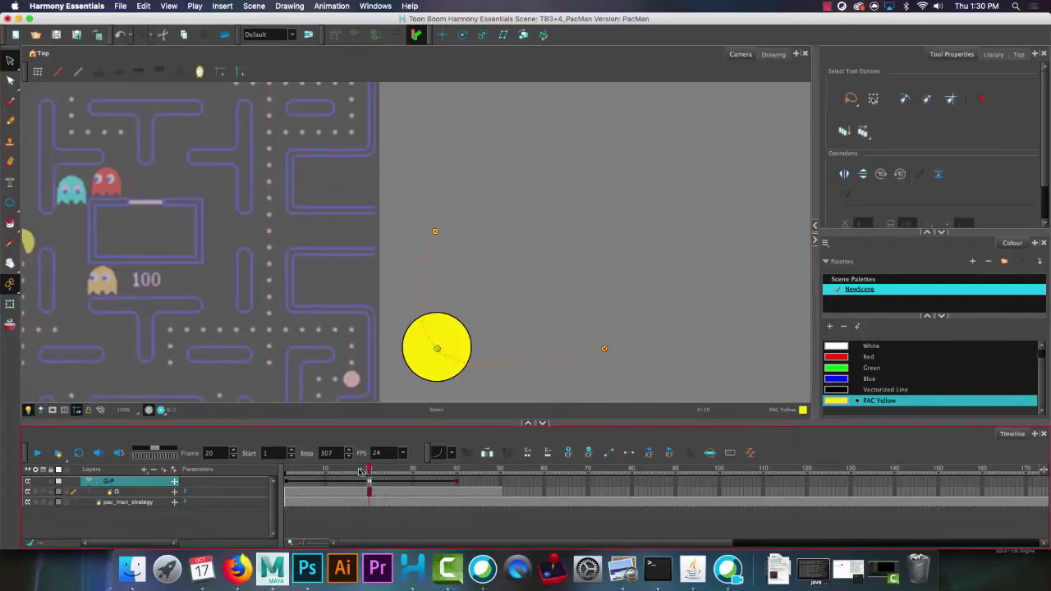
Rewind to frame 1 and play the animation twice to preview the ball's motion
{"action": "left_click_drag", "start_coordinate": [311, 440], "coordinate": [209, 439]}
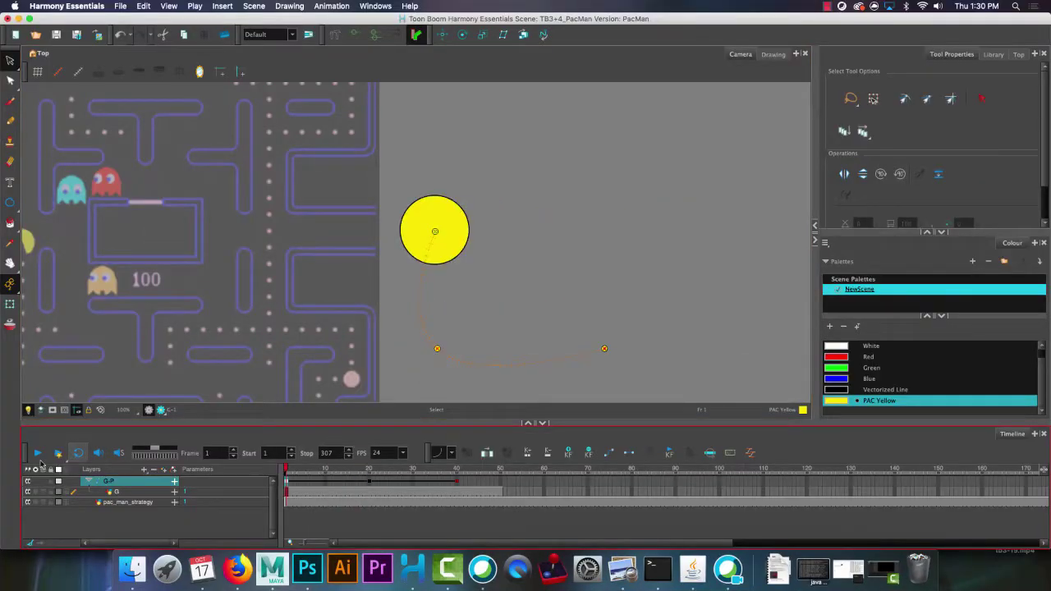
{"action": "left_click", "coordinate": [37, 453]}
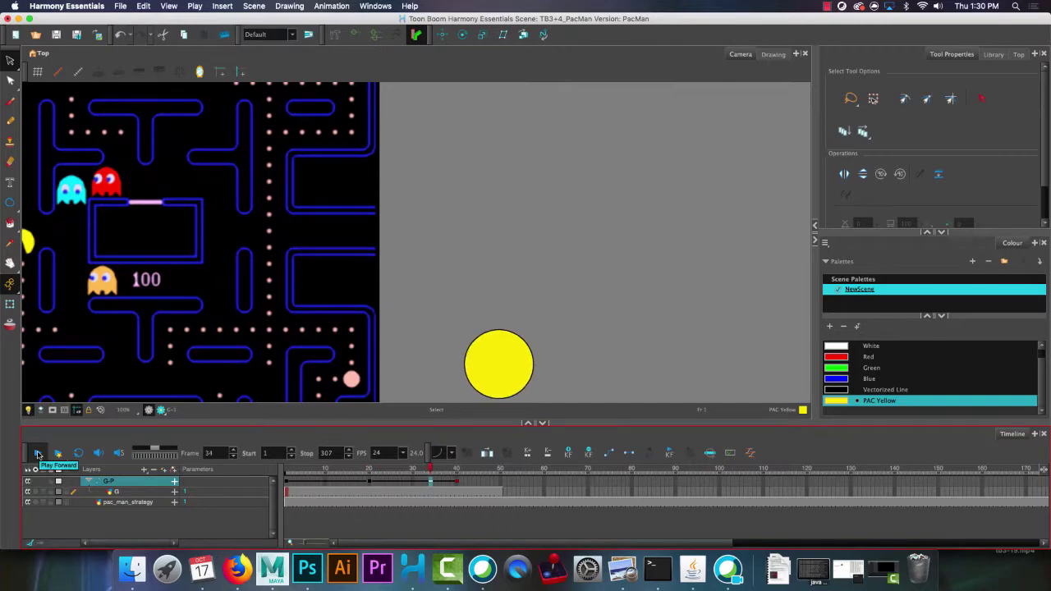
{"action": "left_click", "coordinate": [36, 453]}
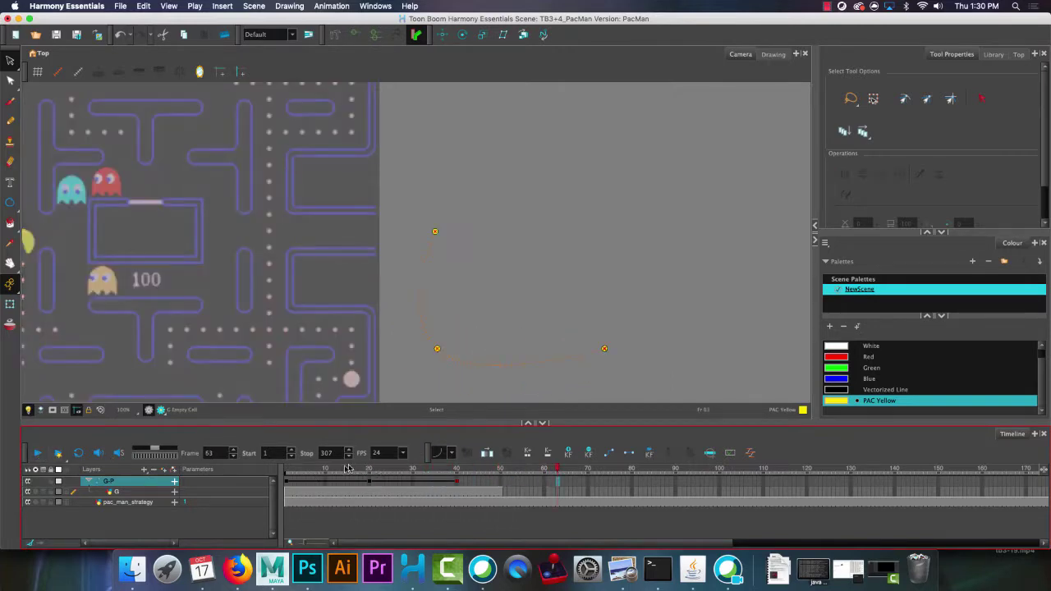
{"action": "left_click", "coordinate": [284, 472]}
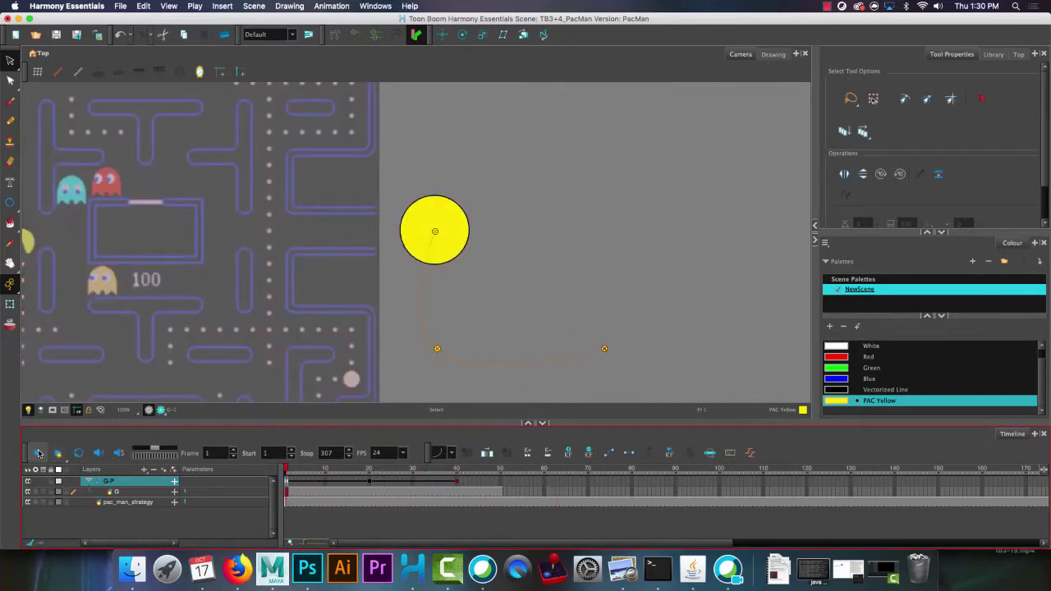
{"action": "left_click", "coordinate": [37, 453]}
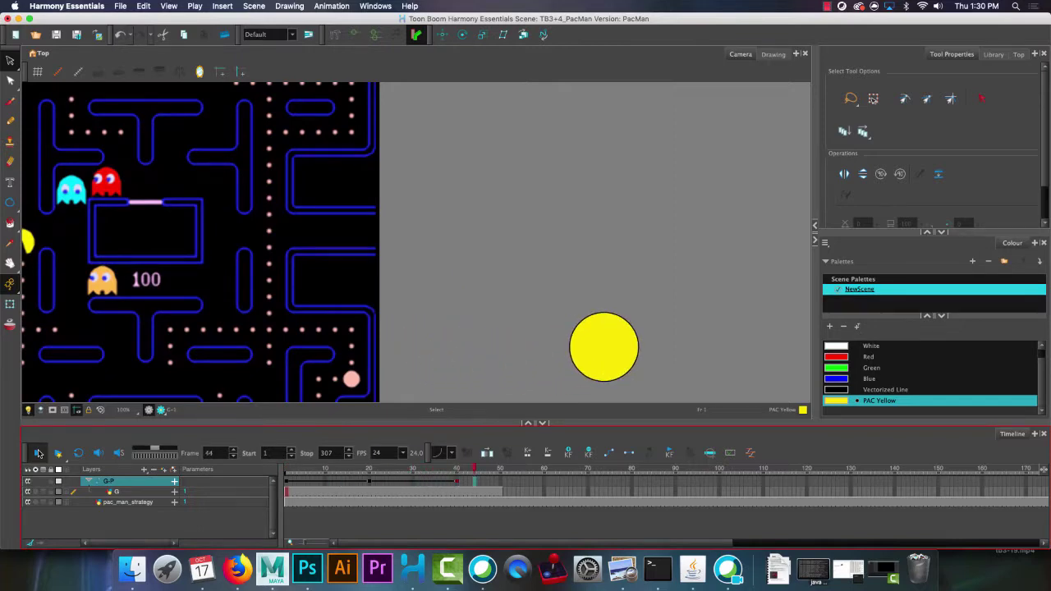
{"action": "left_click", "coordinate": [37, 453]}
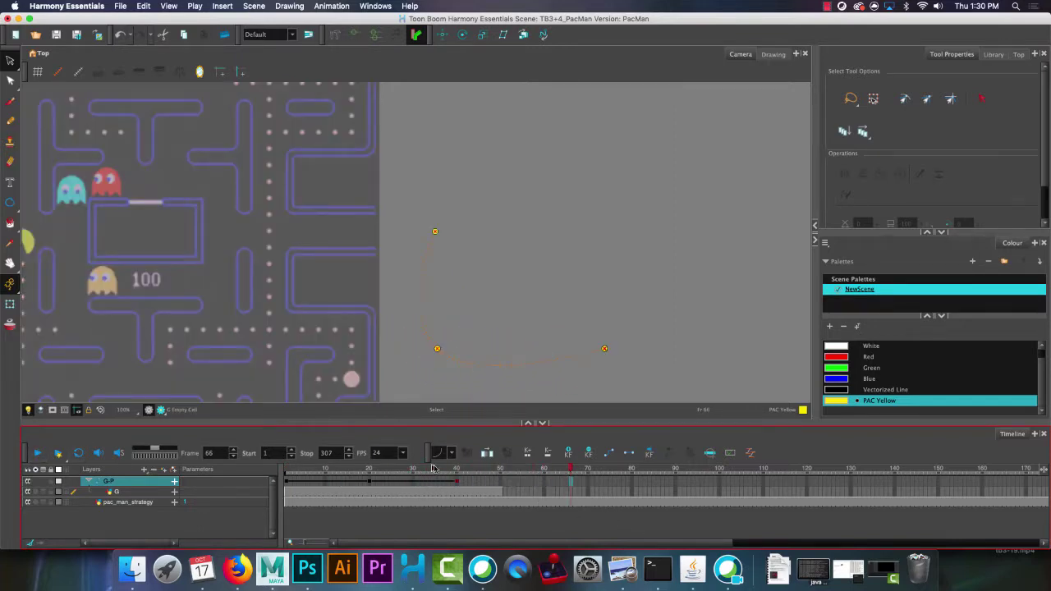
Extend the ball drawing's exposure to frame 80 and replay from frame 20
{"action": "left_click", "coordinate": [457, 485]}
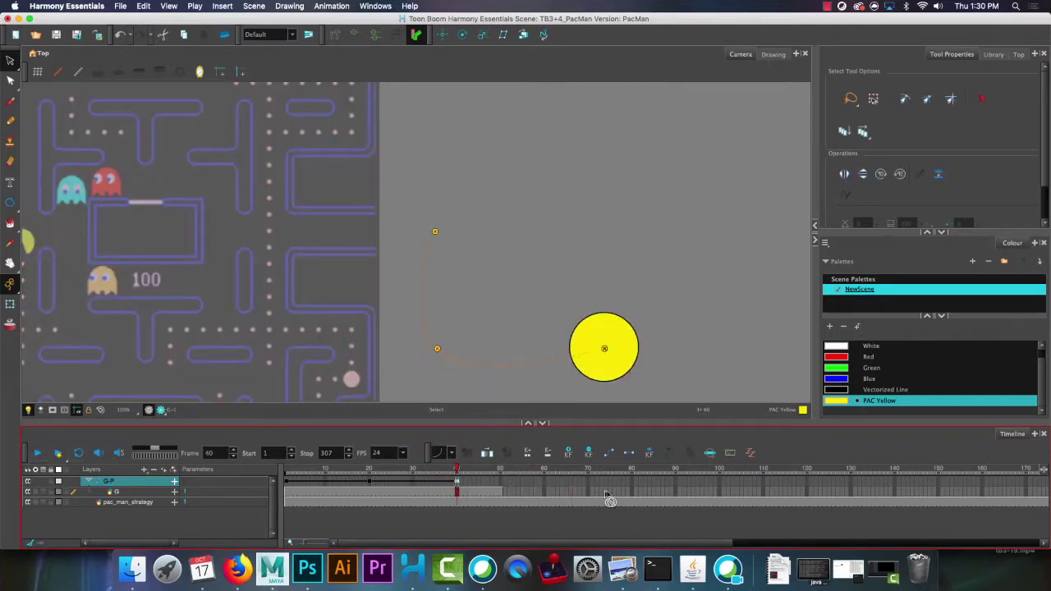
{"action": "left_click", "coordinate": [632, 483]}
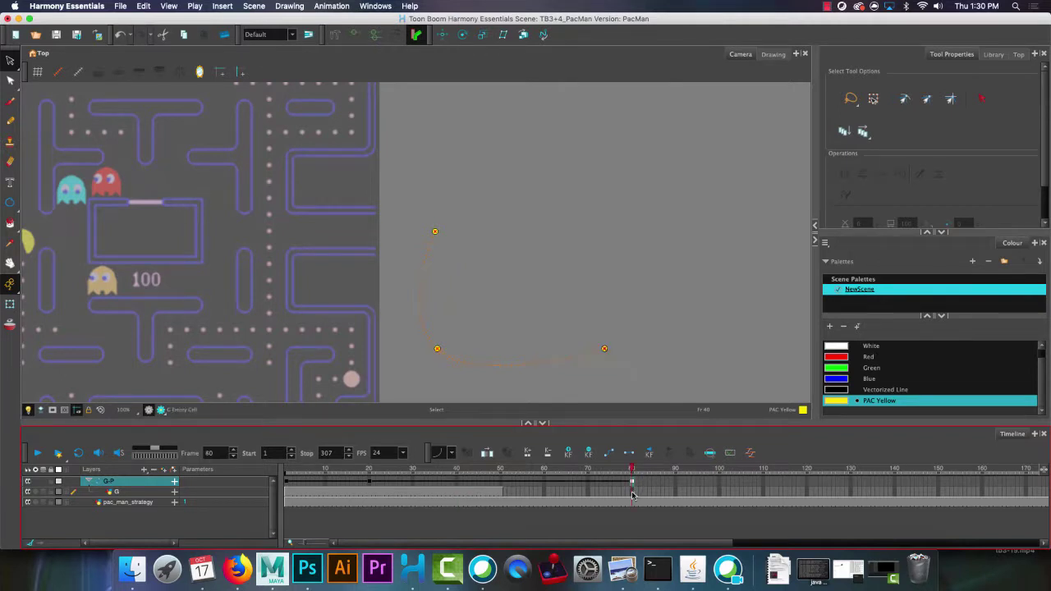
{"action": "left_click", "coordinate": [634, 493]}
{"action": "right_click", "coordinate": [634, 492]}
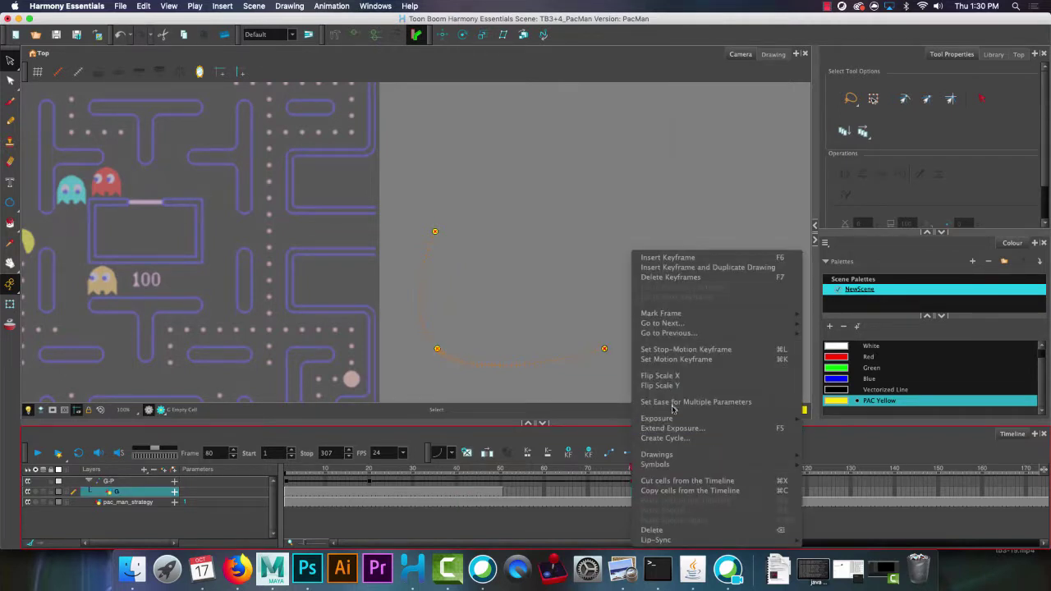
{"action": "left_click", "coordinate": [674, 428]}
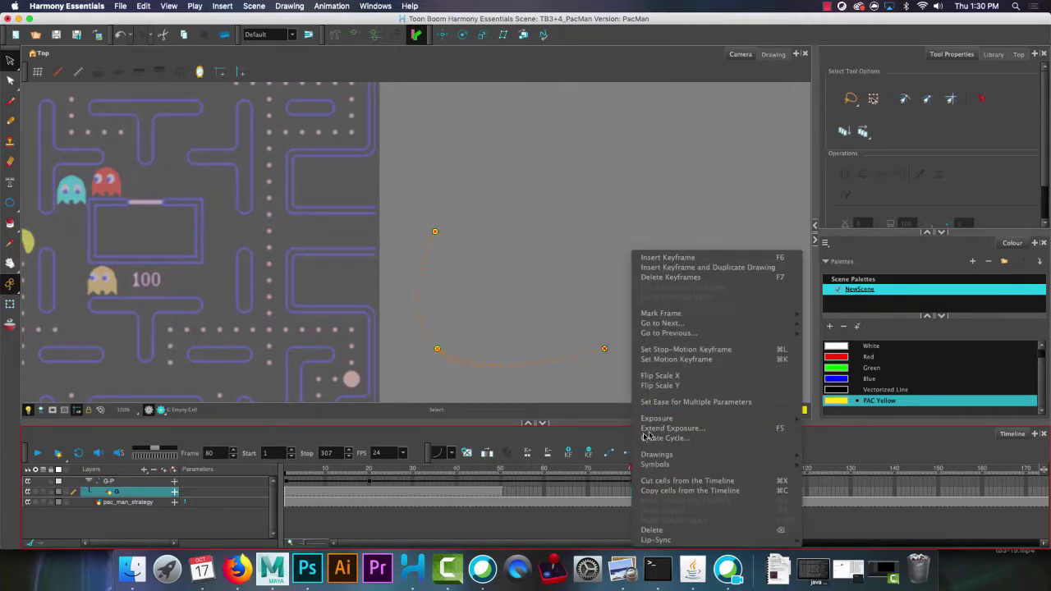
{"action": "left_click", "coordinate": [371, 483]}
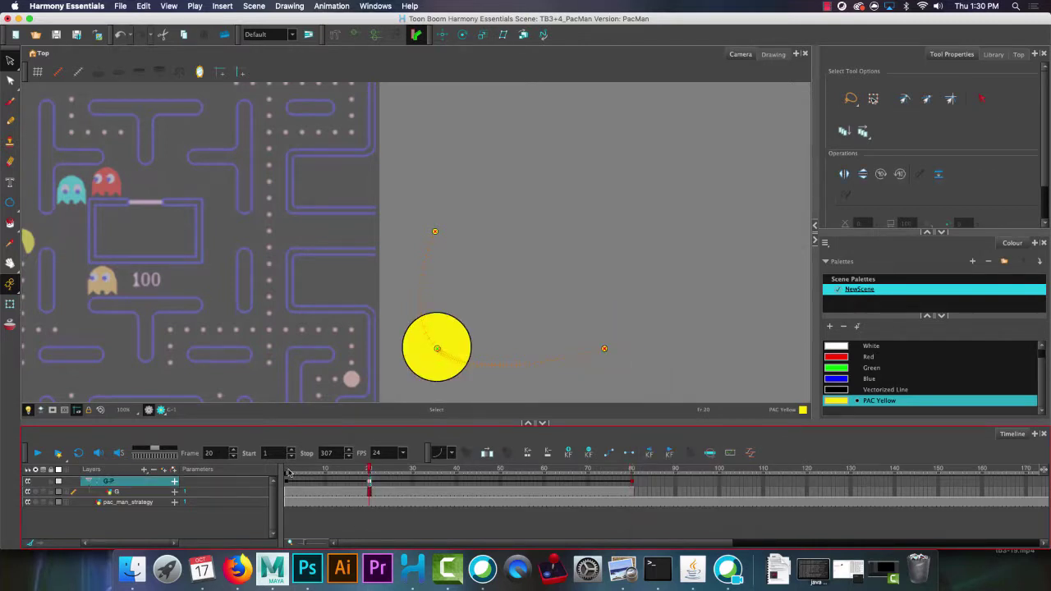
{"action": "left_click", "coordinate": [37, 452]}
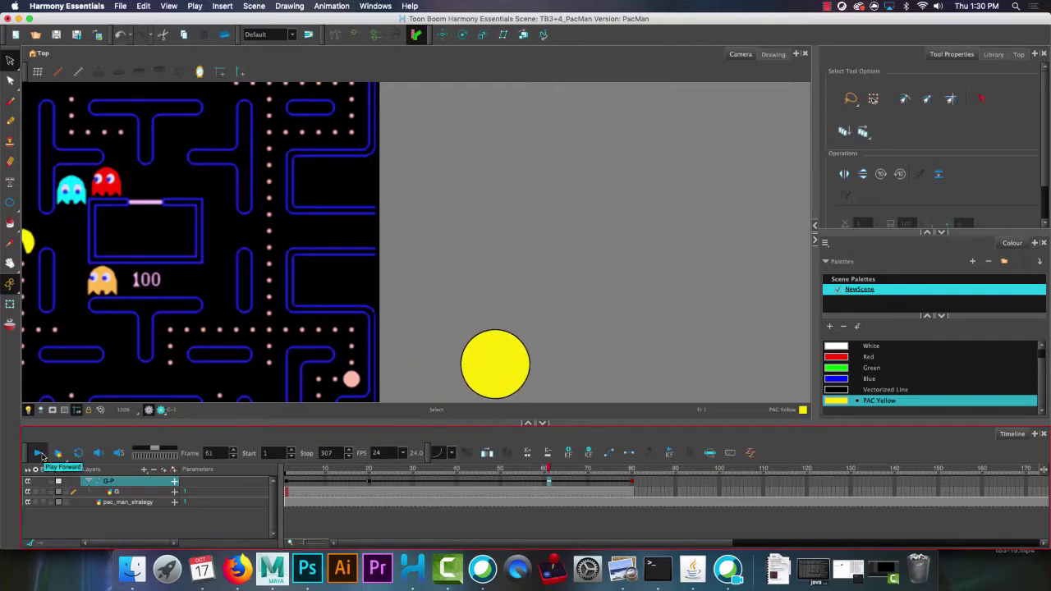
Stop playback and apply a new ease preset to the frame-20 keyframe
{"action": "left_click", "coordinate": [38, 453]}
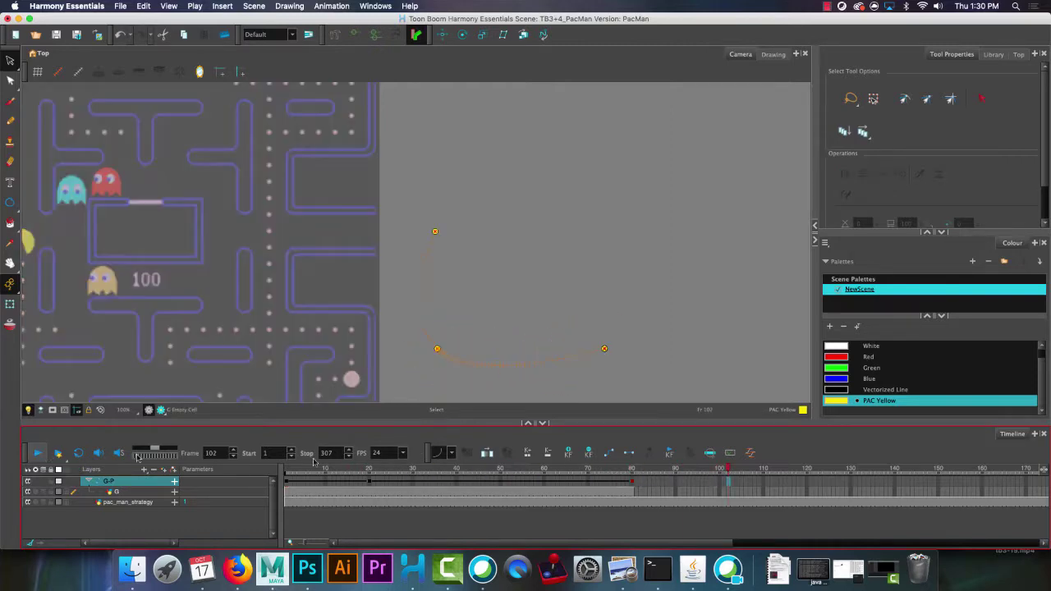
{"action": "left_click_drag", "start_coordinate": [645, 471], "coordinate": [369, 483]}
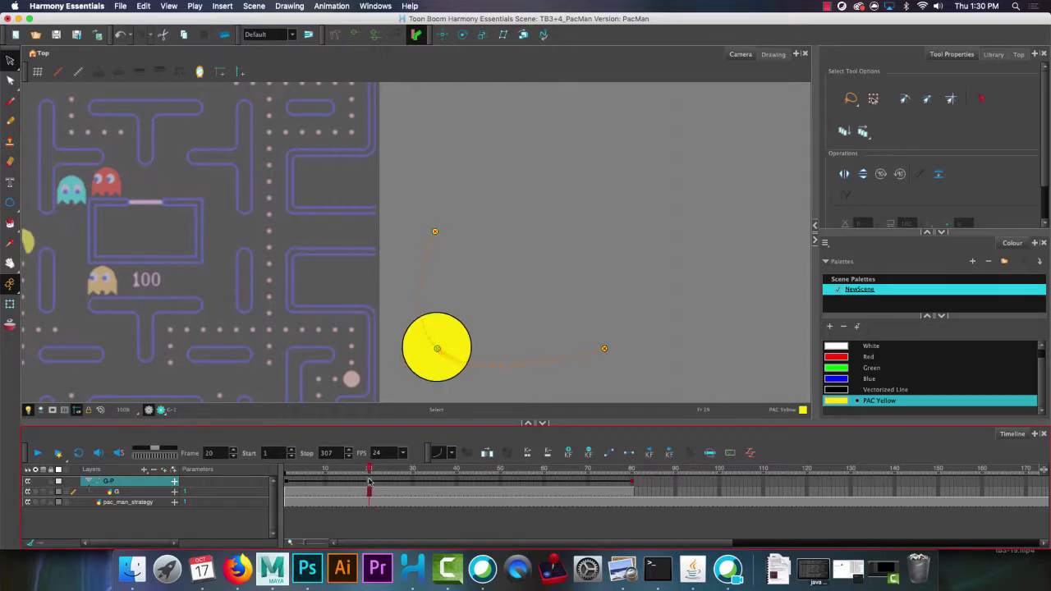
{"action": "left_click", "coordinate": [439, 453]}
{"action": "left_click", "coordinate": [431, 526]}
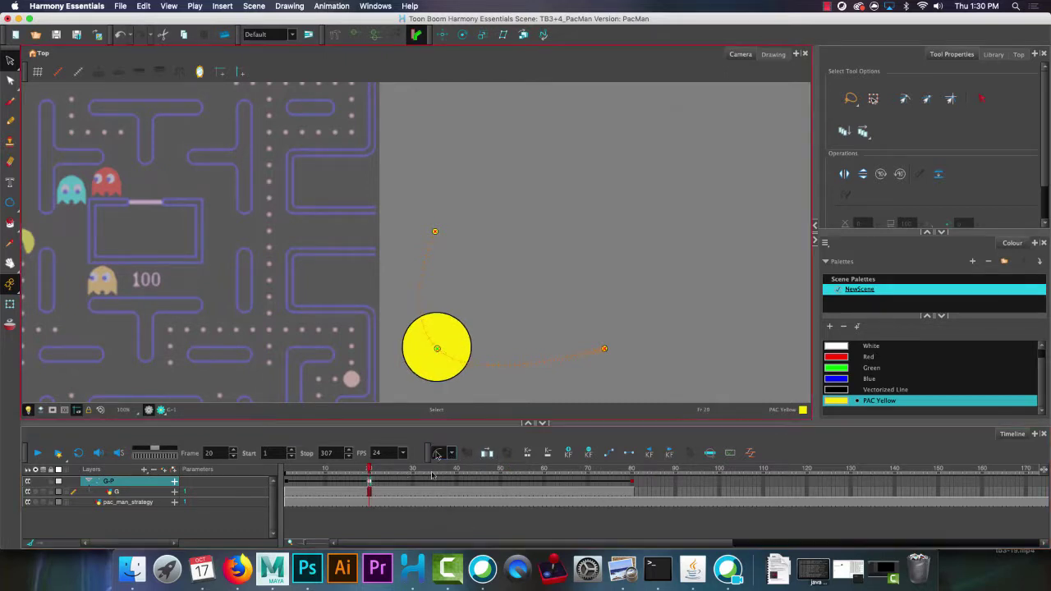
Replay the ball's motion from frame 1 to preview the new ease
{"action": "left_click_drag", "start_coordinate": [369, 471], "coordinate": [241, 480]}
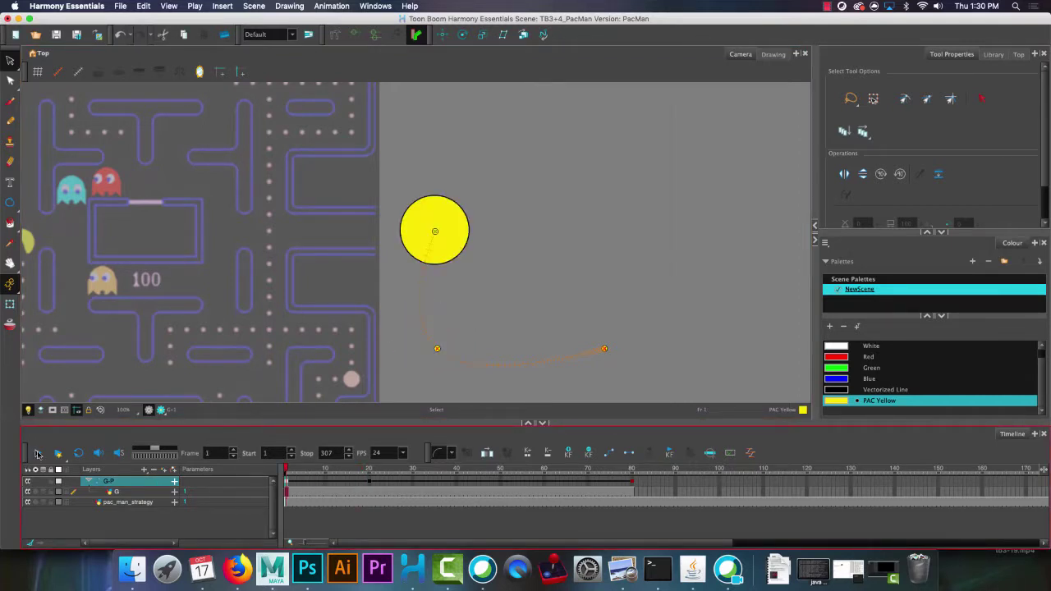
{"action": "left_click", "coordinate": [39, 455]}
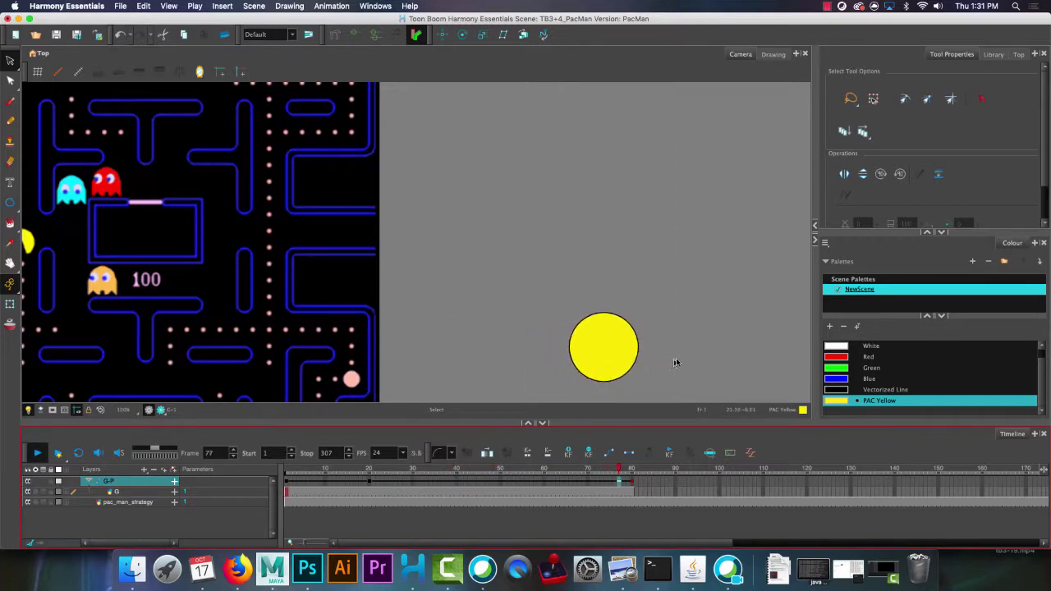
{"action": "left_click", "coordinate": [36, 452]}
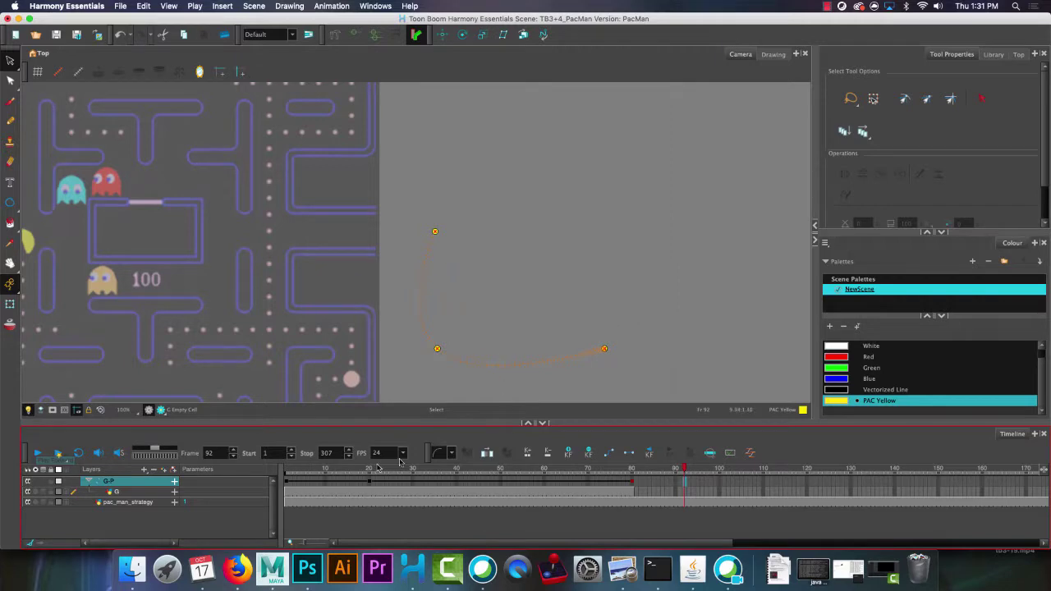
Return to the Google Docs notes and scroll to the Continuity -1 versus +1 diagrams
{"action": "left_click", "coordinate": [237, 568]}
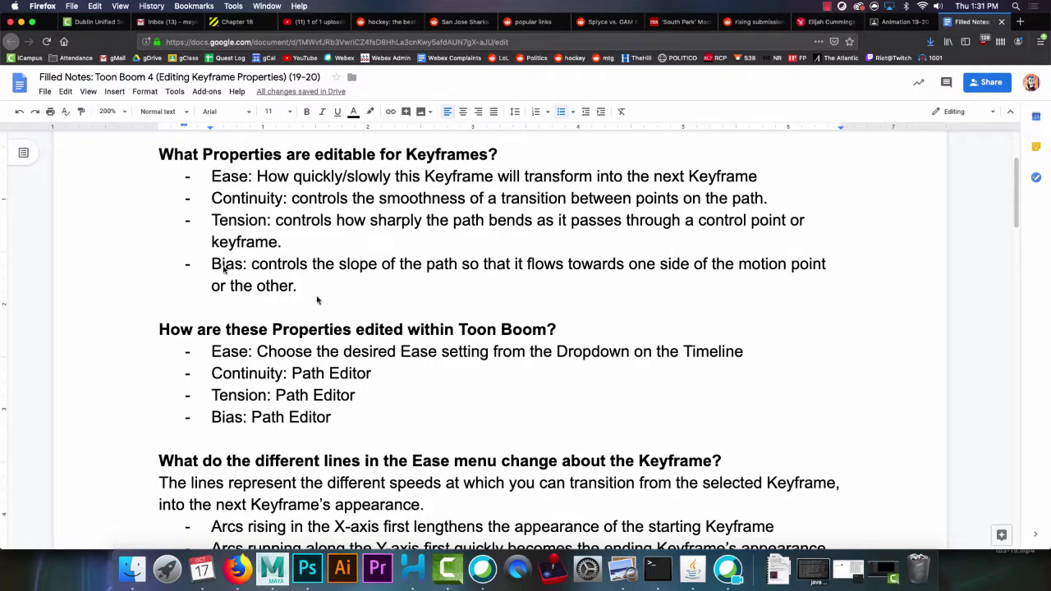
{"action": "scroll", "coordinate": [367, 300], "scroll_direction": "down", "scroll_amount": 15}
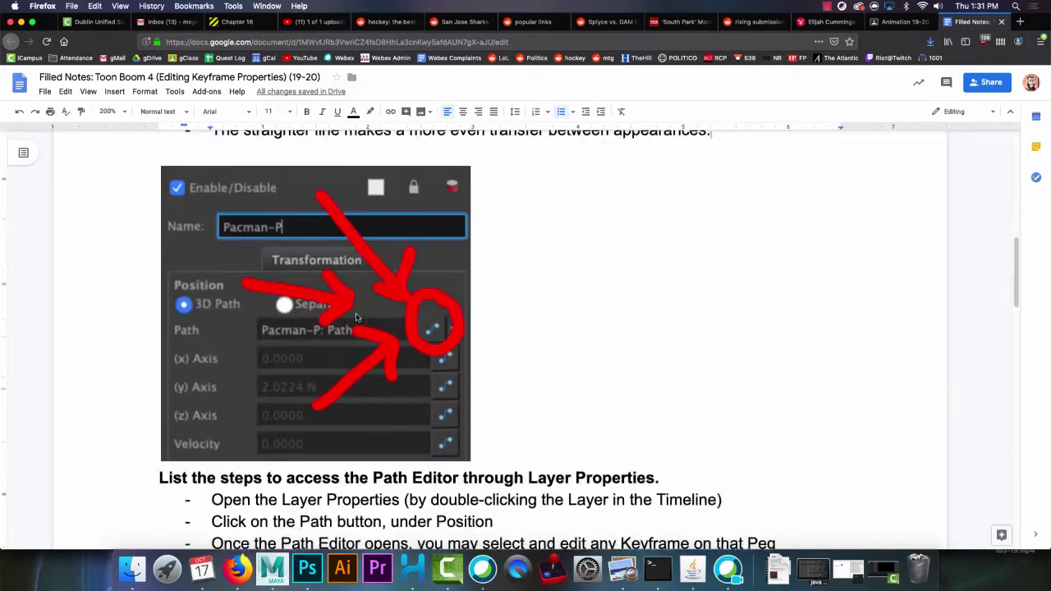
{"action": "scroll", "coordinate": [353, 321], "scroll_direction": "up", "scroll_amount": 5}
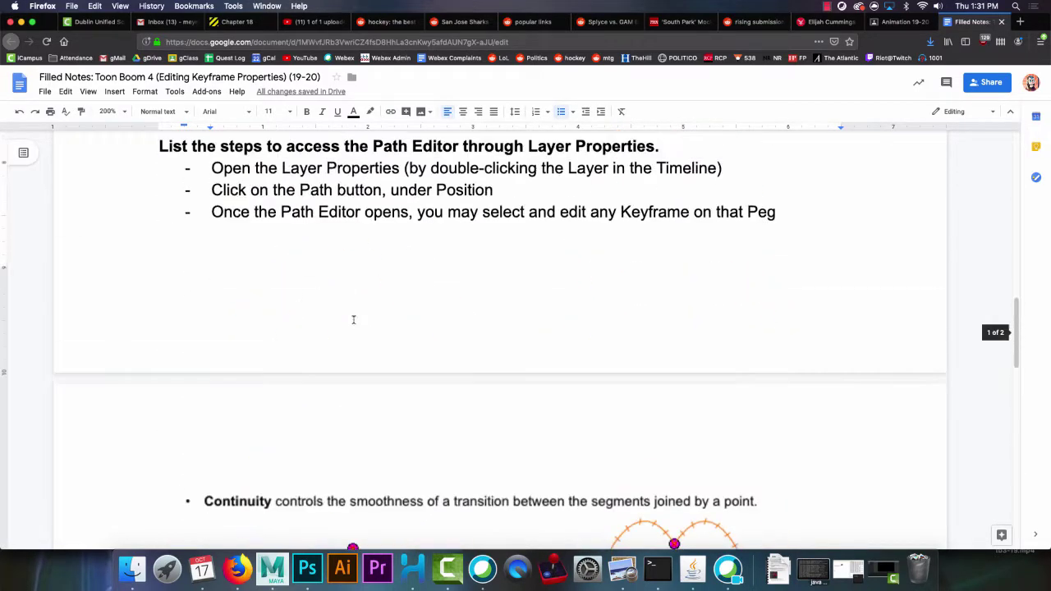
{"action": "scroll", "coordinate": [353, 325], "scroll_direction": "down", "scroll_amount": 1}
{"action": "scroll", "coordinate": [351, 326], "scroll_direction": "down", "scroll_amount": 3}
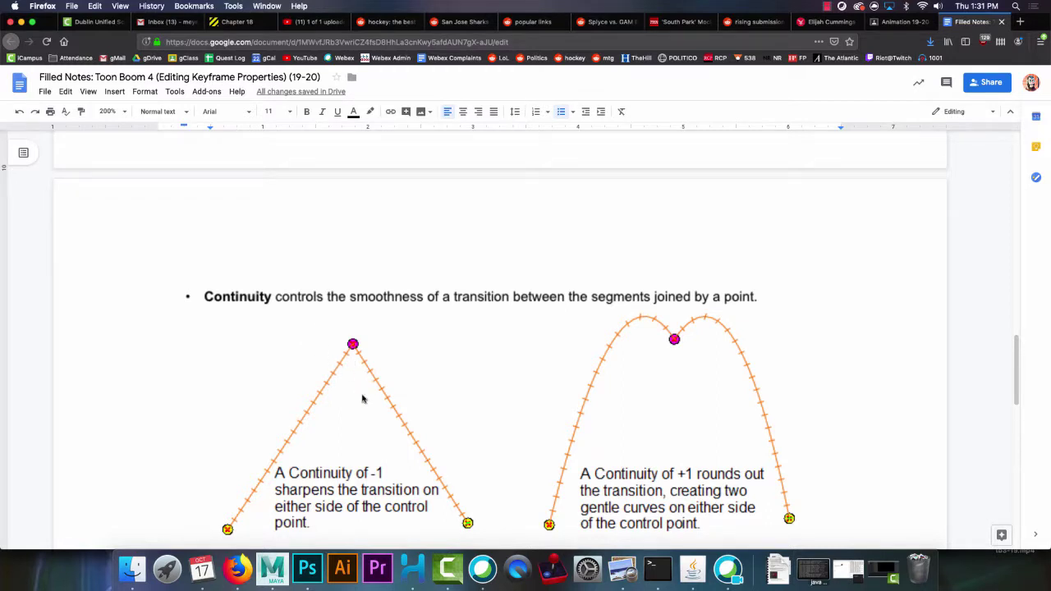
Scroll past the Continuity diagrams to the Tension -1 and +1 curve diagrams
{"action": "scroll", "coordinate": [393, 371], "scroll_direction": "down", "scroll_amount": 2}
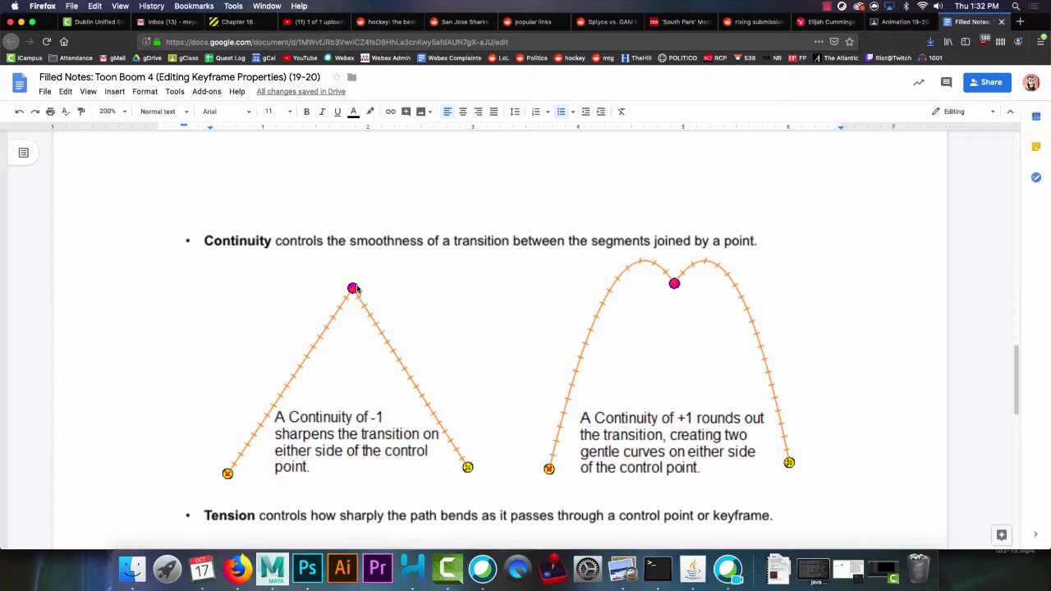
{"action": "scroll", "coordinate": [563, 415], "scroll_direction": "down", "scroll_amount": 3}
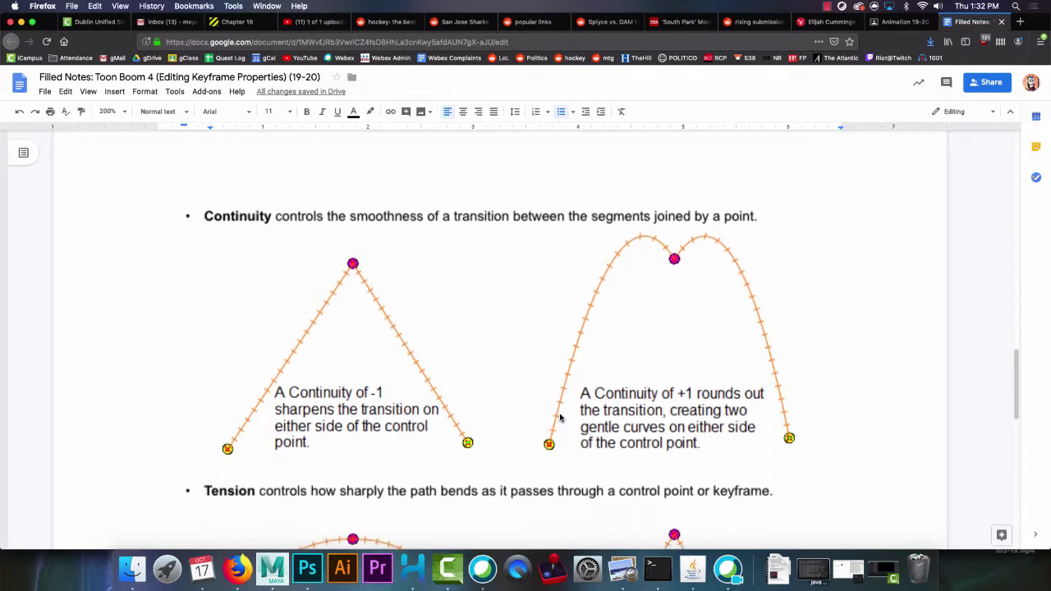
{"action": "scroll", "coordinate": [529, 426], "scroll_direction": "down", "scroll_amount": 5}
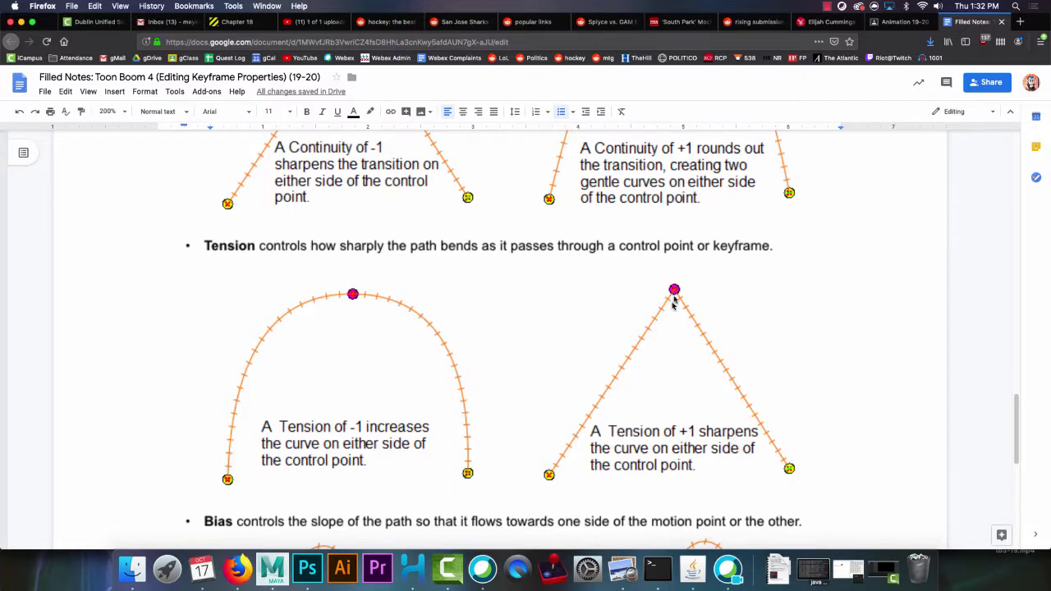
Scroll through the Tension diagrams down to the Bias -1 and +1 explanation
{"action": "scroll", "coordinate": [666, 315], "scroll_direction": "up", "scroll_amount": 2}
{"action": "scroll", "coordinate": [505, 313], "scroll_direction": "up", "scroll_amount": 3}
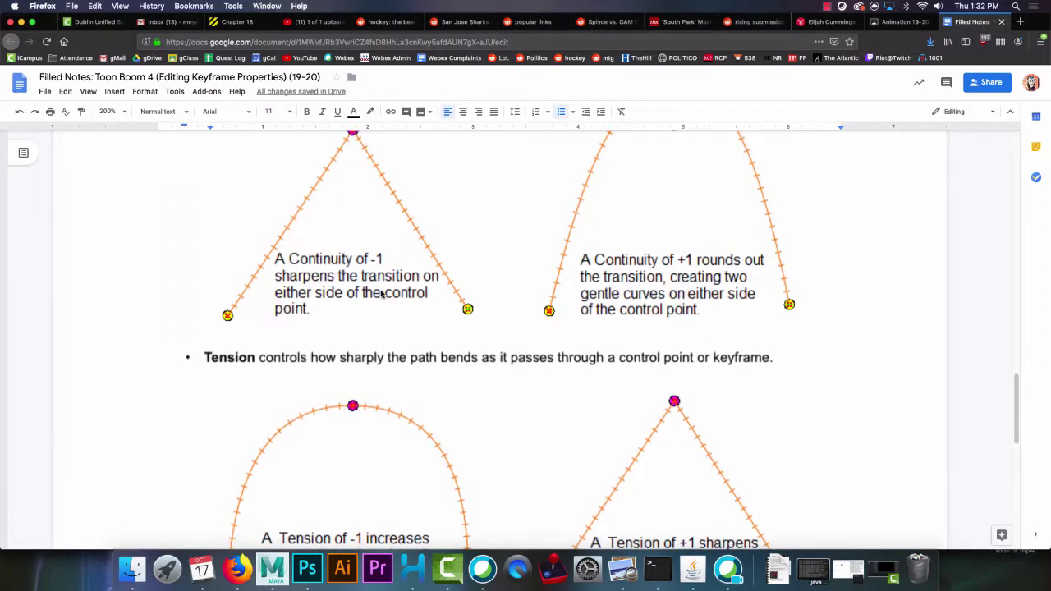
{"action": "scroll", "coordinate": [382, 295], "scroll_direction": "down", "scroll_amount": 5}
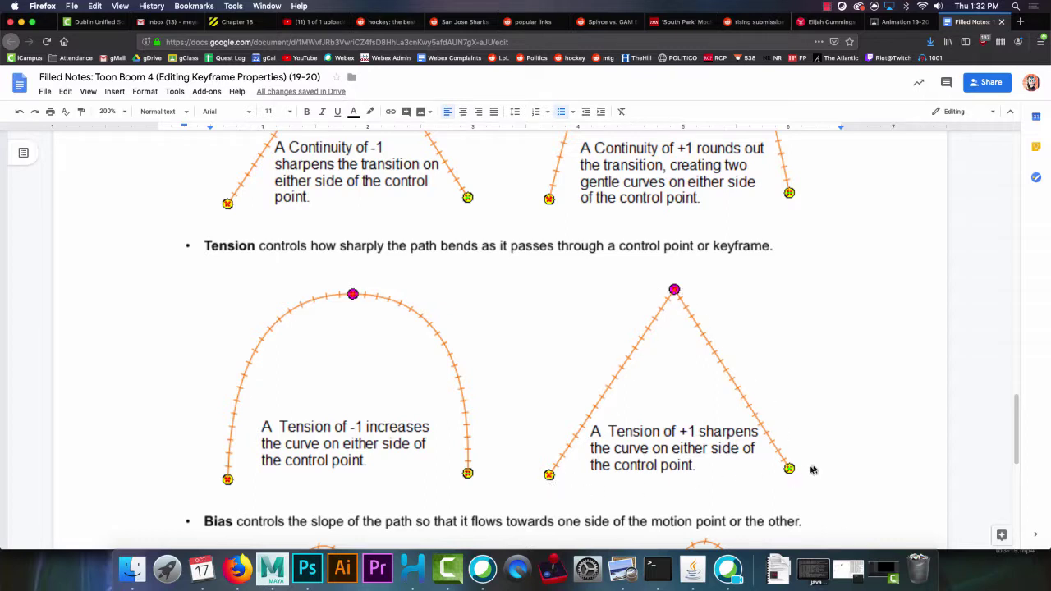
{"action": "scroll", "coordinate": [738, 452], "scroll_direction": "down", "scroll_amount": 7}
{"action": "scroll", "coordinate": [738, 452], "scroll_direction": "down", "scroll_amount": 5}
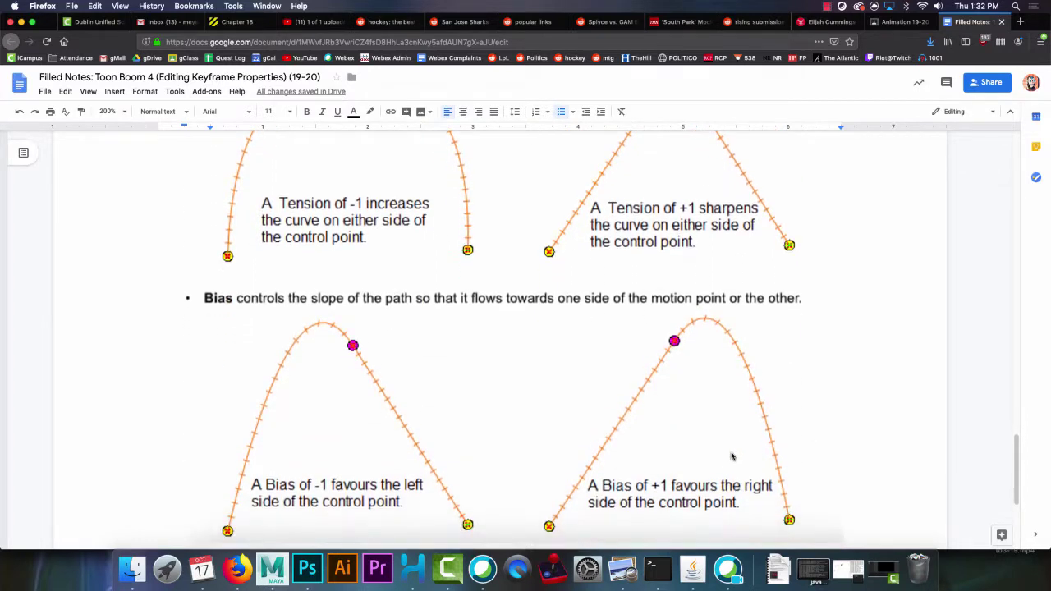
{"action": "scroll", "coordinate": [732, 457], "scroll_direction": "up", "scroll_amount": 5}
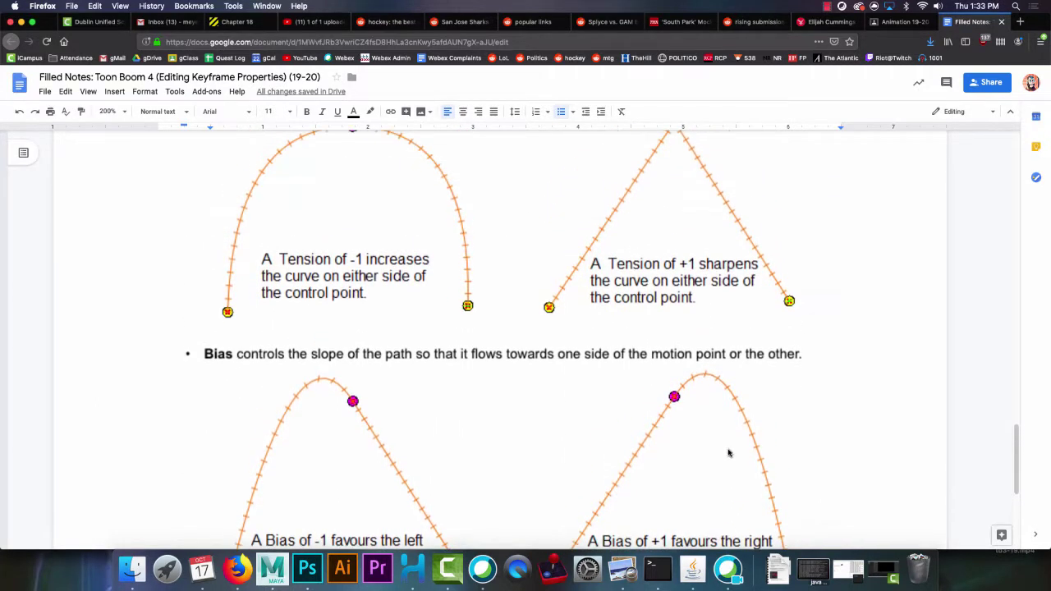
{"action": "scroll", "coordinate": [722, 460], "scroll_direction": "down", "scroll_amount": 2}
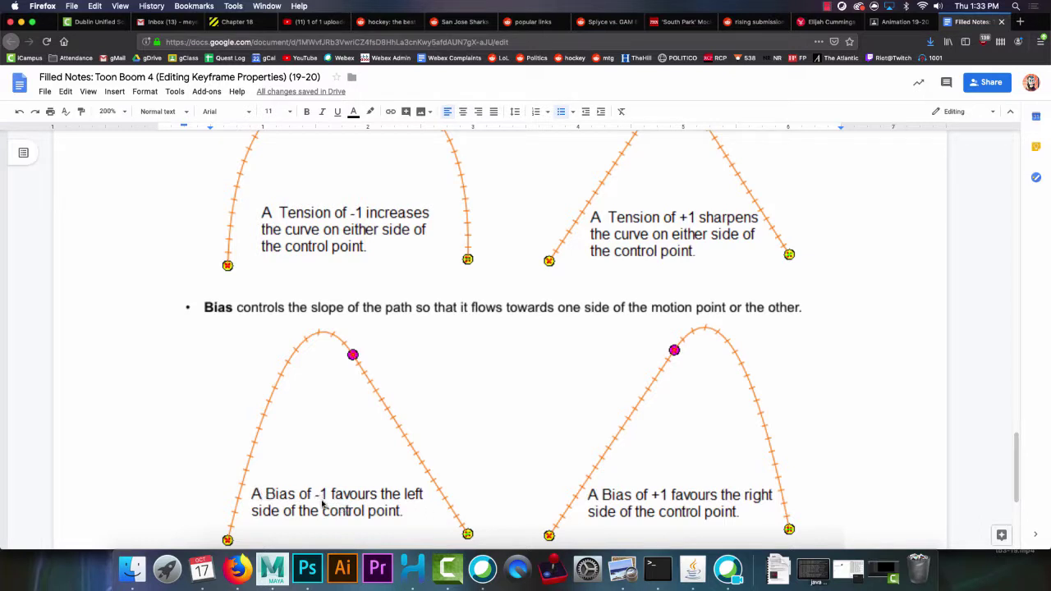
{"action": "scroll", "coordinate": [253, 468], "scroll_direction": "down", "scroll_amount": 1}
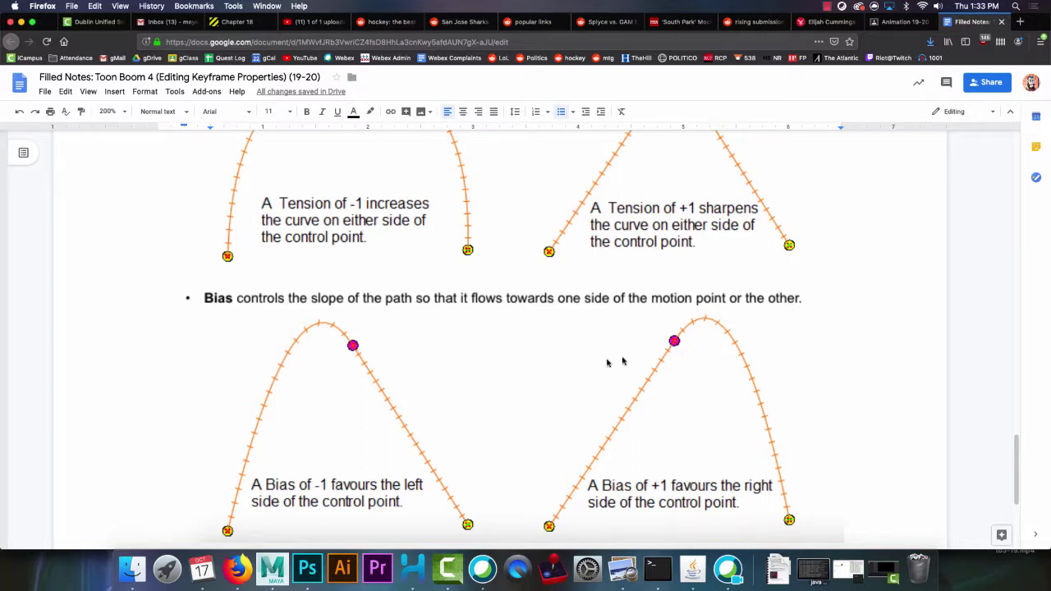
Scroll back up through the Tension and Continuity sections toward the Layer Properties steps
{"action": "scroll", "coordinate": [591, 368], "scroll_direction": "up", "scroll_amount": 4}
{"action": "scroll", "coordinate": [547, 406], "scroll_direction": "up", "scroll_amount": 4}
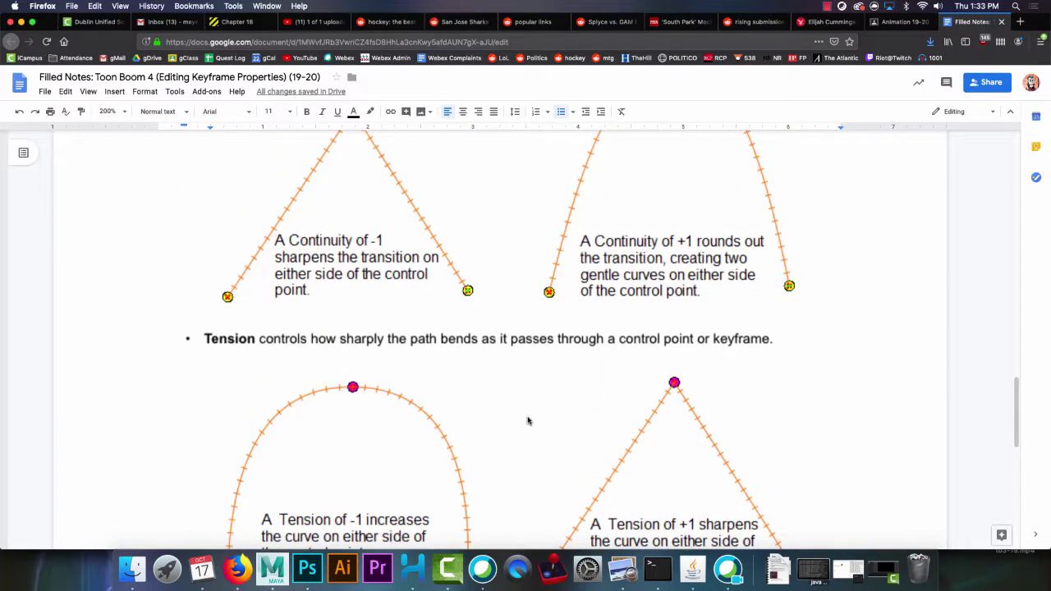
{"action": "scroll", "coordinate": [521, 416], "scroll_direction": "down", "scroll_amount": 5}
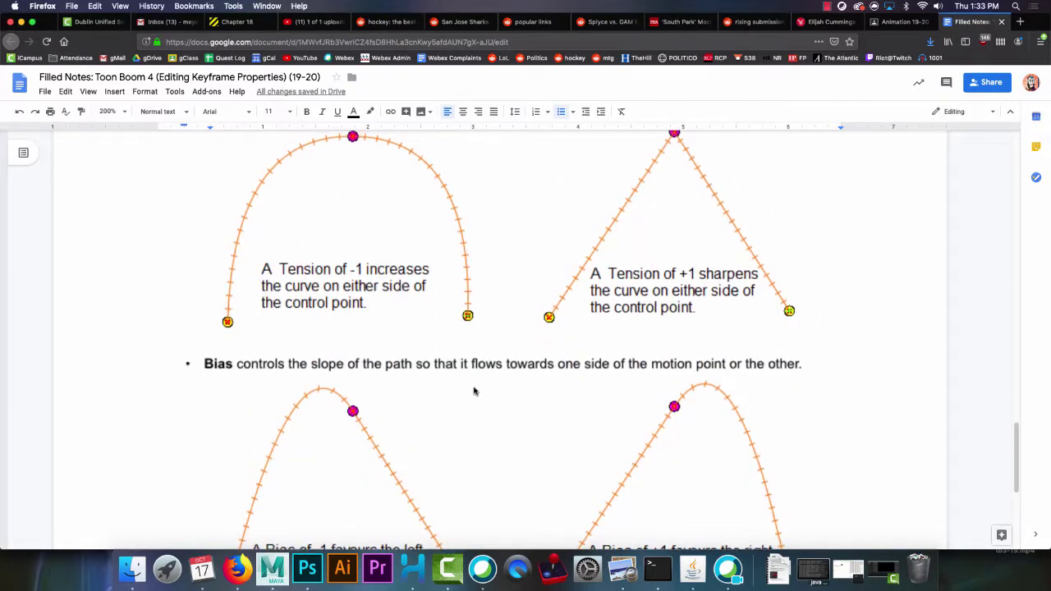
{"action": "scroll", "coordinate": [476, 389], "scroll_direction": "down", "scroll_amount": 2}
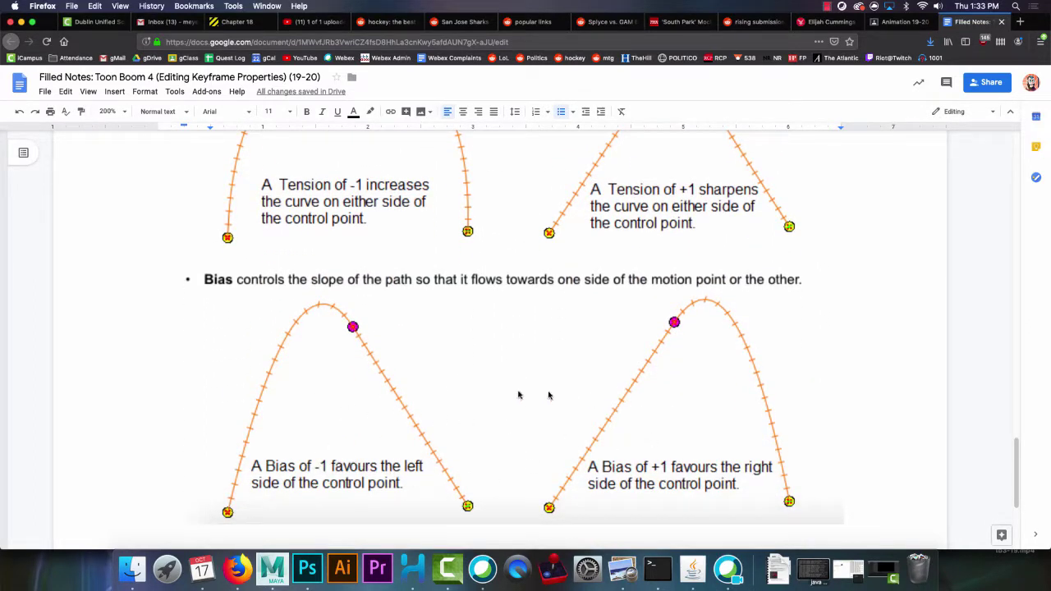
{"action": "scroll", "coordinate": [591, 419], "scroll_direction": "up", "scroll_amount": 5}
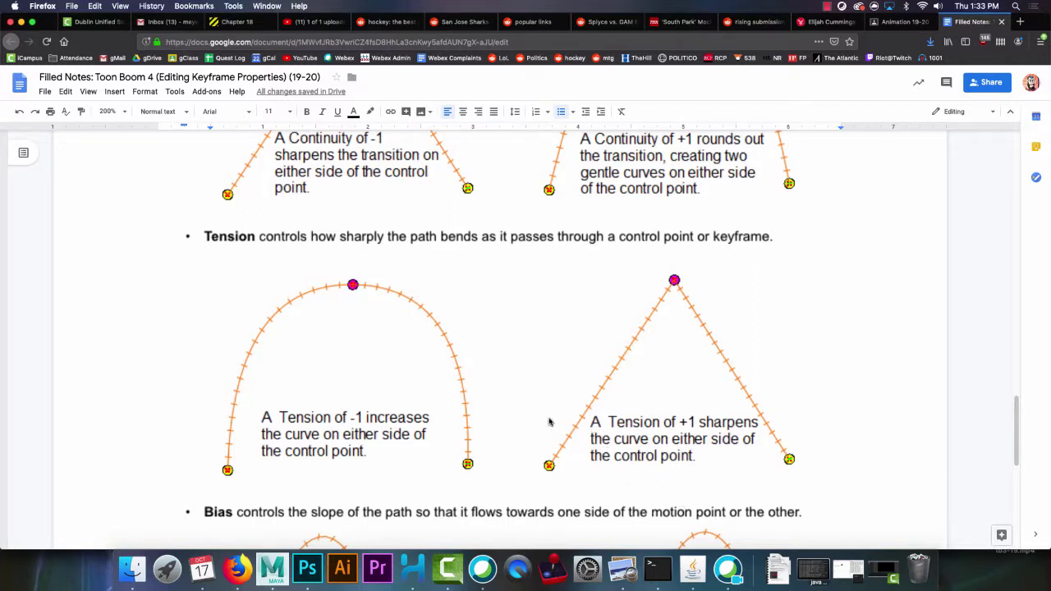
Scroll to the 'How are these Properties edited within Toon Boom?' section and the Ease menu bullets
{"action": "scroll", "coordinate": [486, 420], "scroll_direction": "up", "scroll_amount": 20}
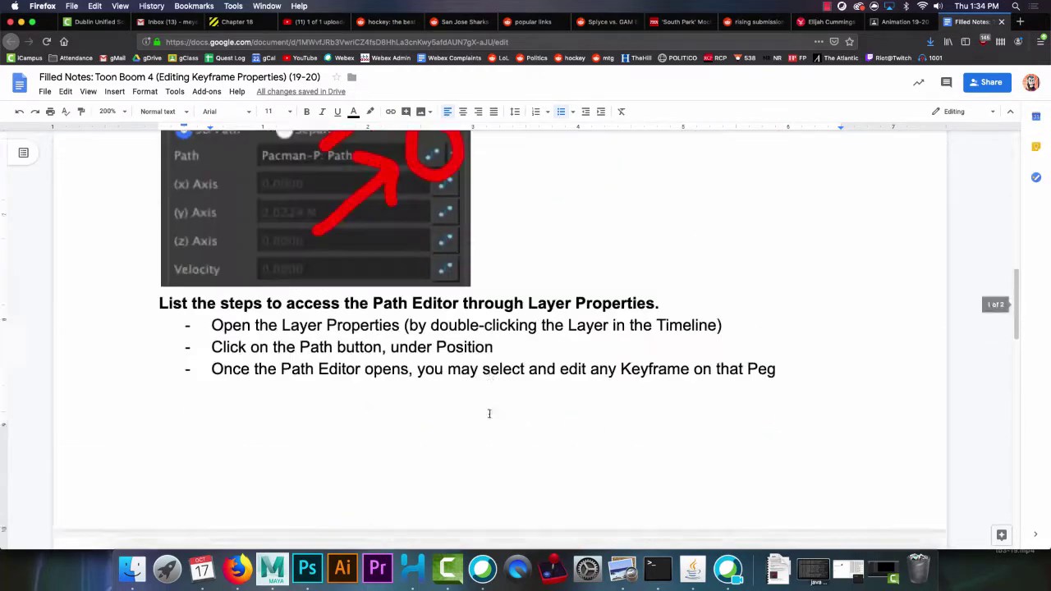
{"action": "scroll", "coordinate": [477, 416], "scroll_direction": "up", "scroll_amount": 3}
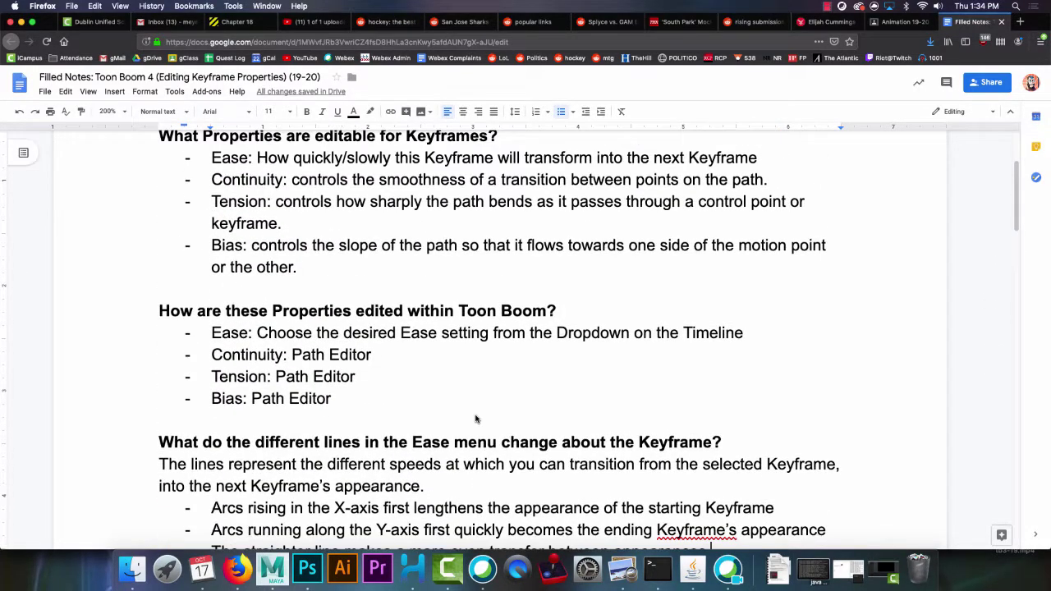
{"action": "scroll", "coordinate": [481, 415], "scroll_direction": "up", "scroll_amount": 1}
{"action": "scroll", "coordinate": [435, 387], "scroll_direction": "down", "scroll_amount": 1}
{"action": "scroll", "coordinate": [493, 335], "scroll_direction": "down", "scroll_amount": 1}
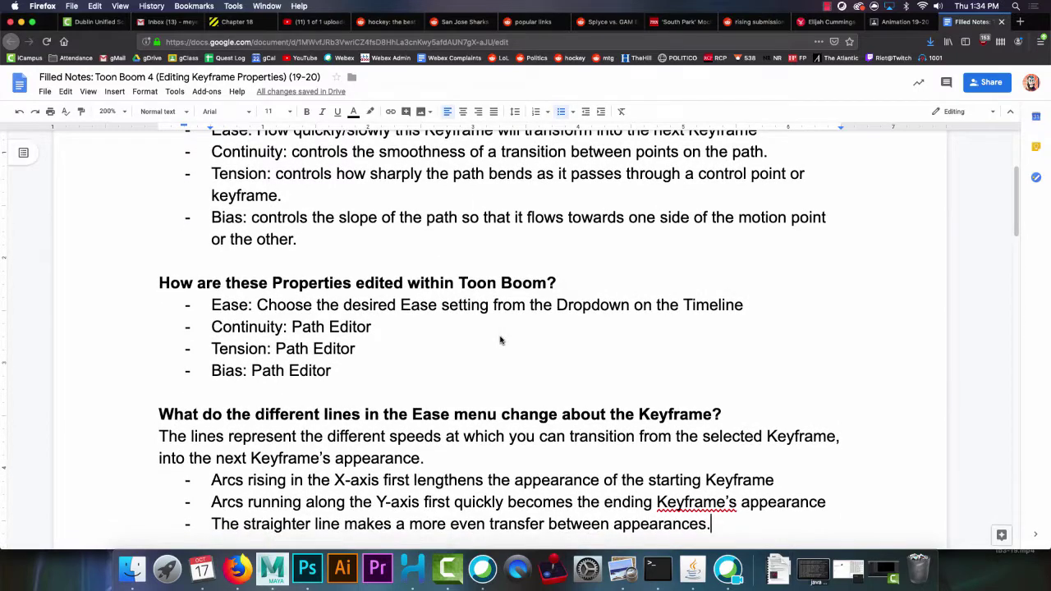
{"action": "scroll", "coordinate": [501, 340], "scroll_direction": "up", "scroll_amount": 5}
{"action": "scroll", "coordinate": [497, 340], "scroll_direction": "down", "scroll_amount": 3}
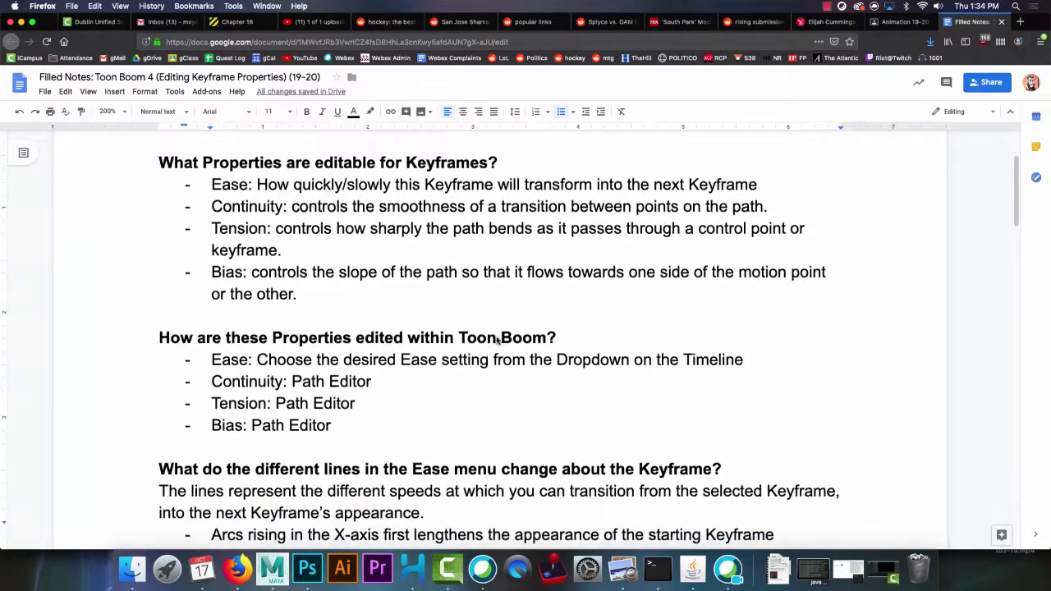
{"action": "scroll", "coordinate": [497, 340], "scroll_direction": "down", "scroll_amount": 2}
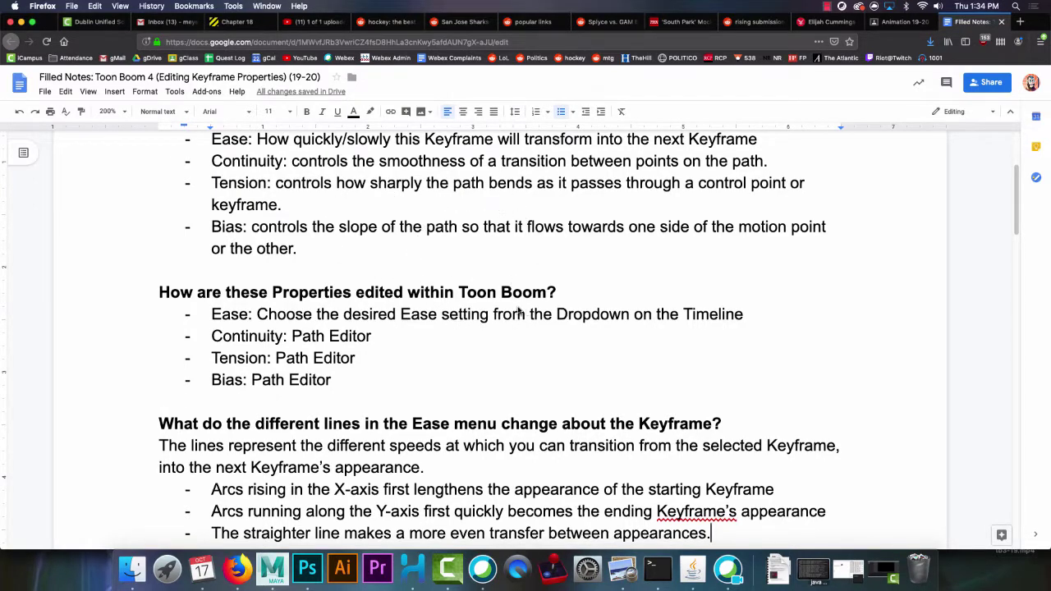
{"action": "scroll", "coordinate": [505, 316], "scroll_direction": "down", "scroll_amount": 3}
Scroll down through the Ease section of the Google Docs notes
{"action": "scroll", "coordinate": [496, 319], "scroll_direction": "down", "scroll_amount": 2}
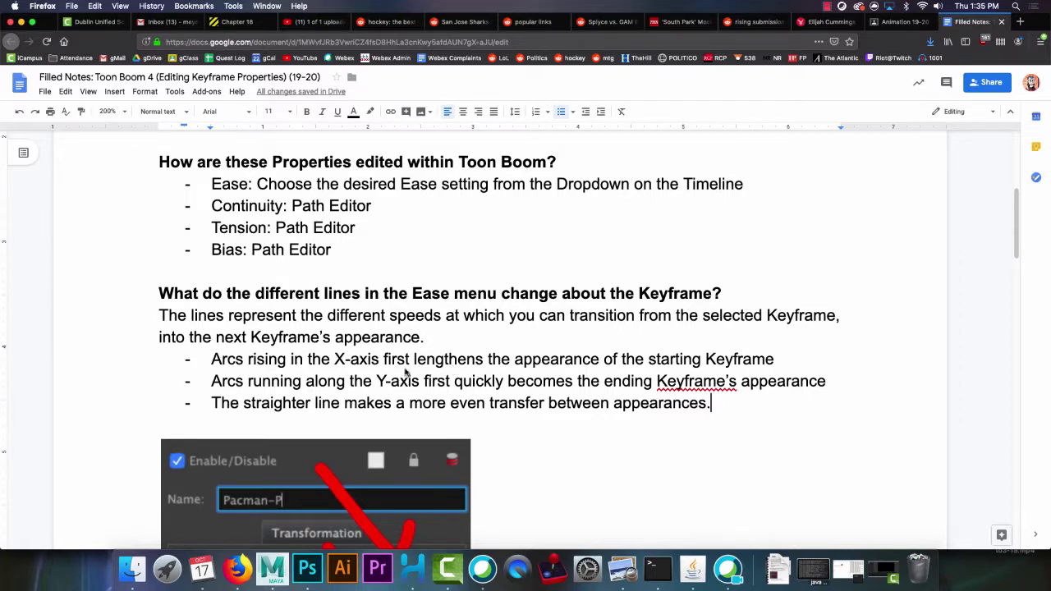
Back in Harmony, select the frame-20 keyframe and apply the last curve in the ease type list
{"action": "left_click", "coordinate": [413, 567]}
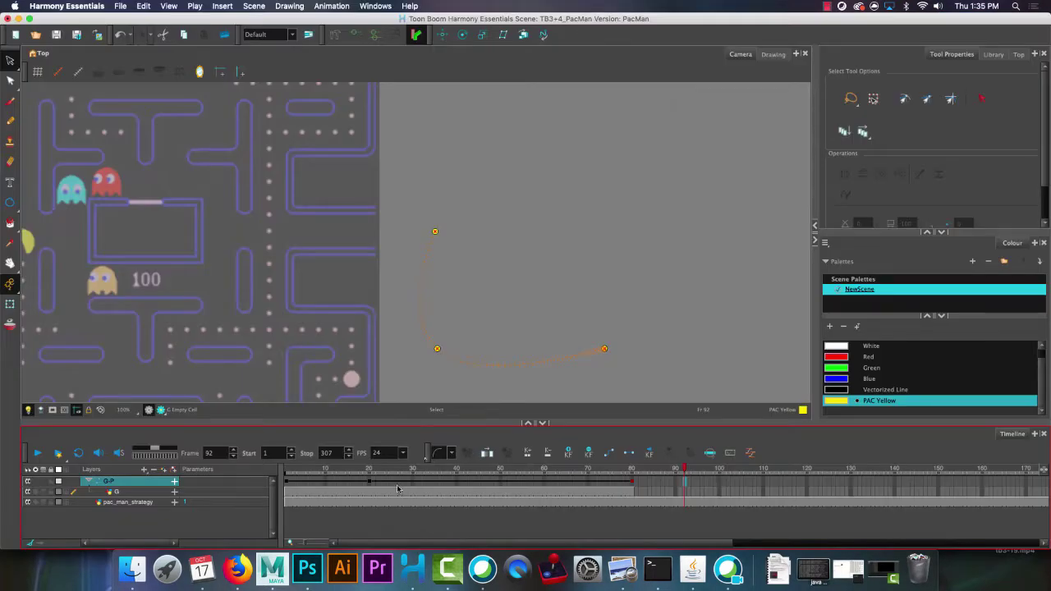
{"action": "left_click", "coordinate": [370, 485]}
{"action": "left_click", "coordinate": [438, 453]}
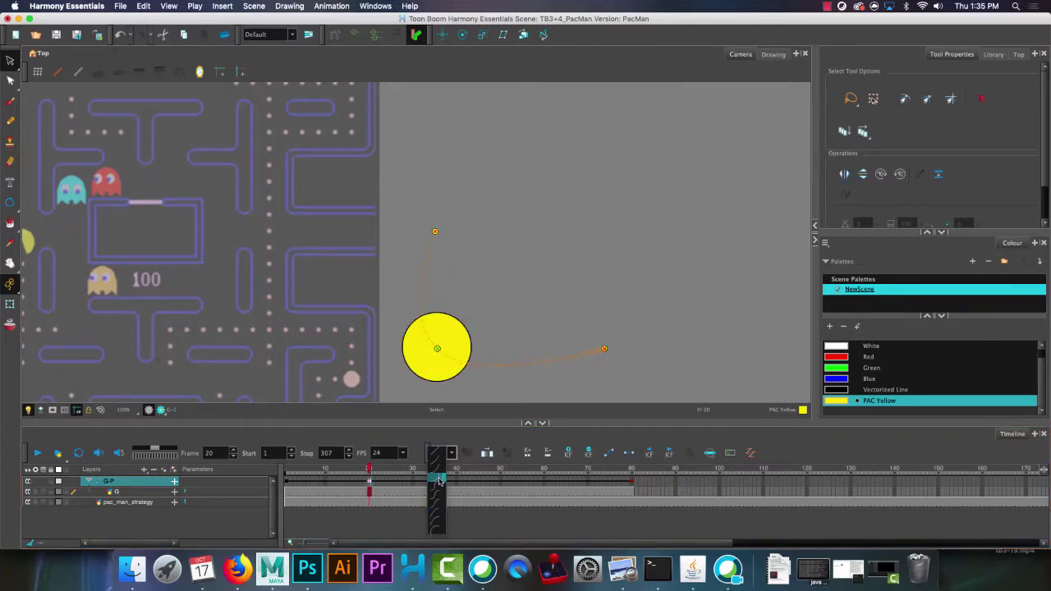
{"action": "left_click", "coordinate": [438, 483]}
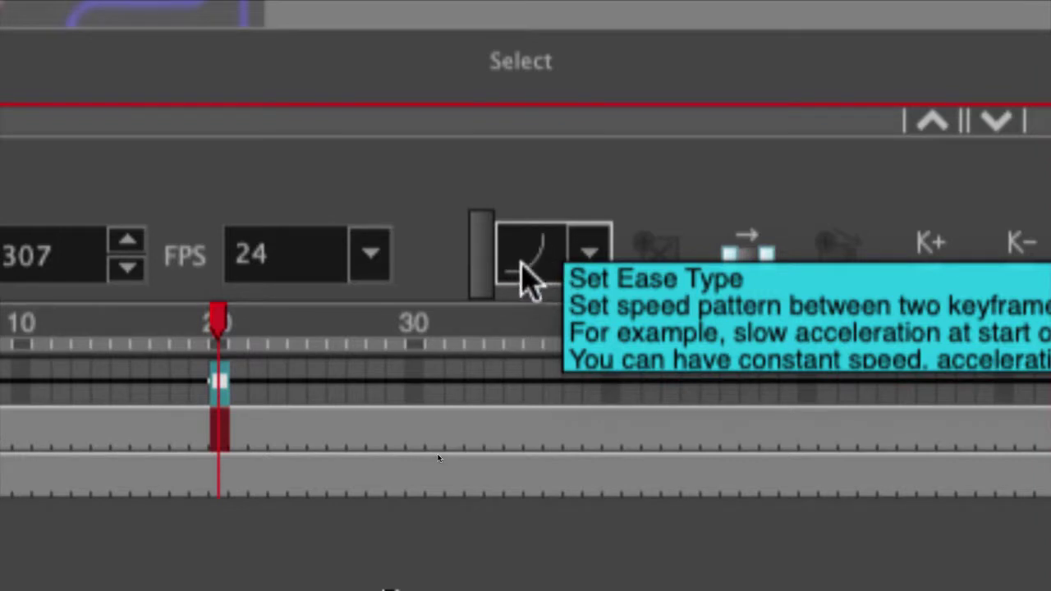
{"action": "left_click", "coordinate": [585, 248]}
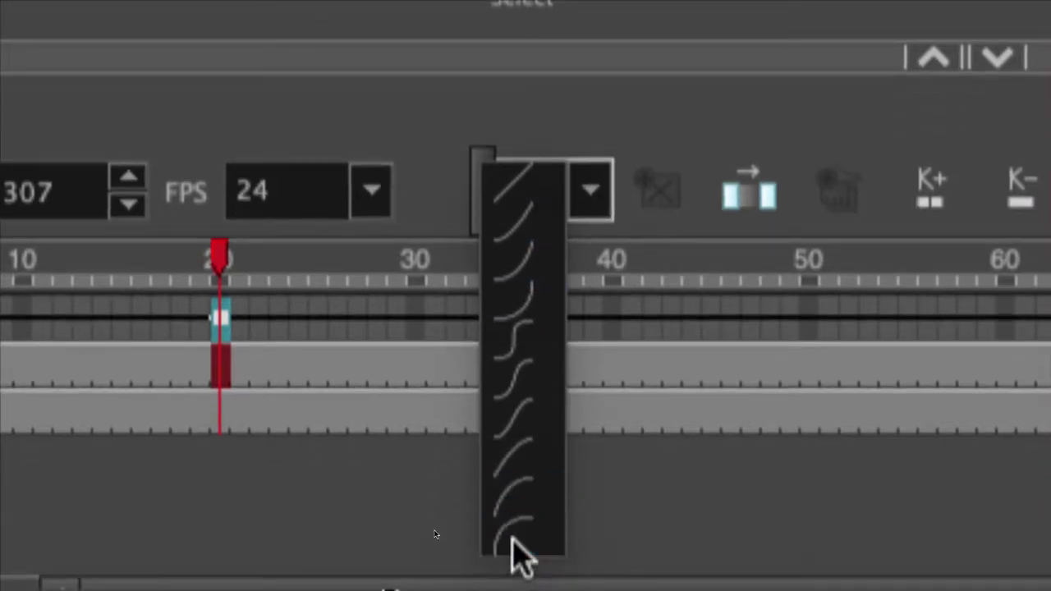
{"action": "left_click", "coordinate": [511, 542]}
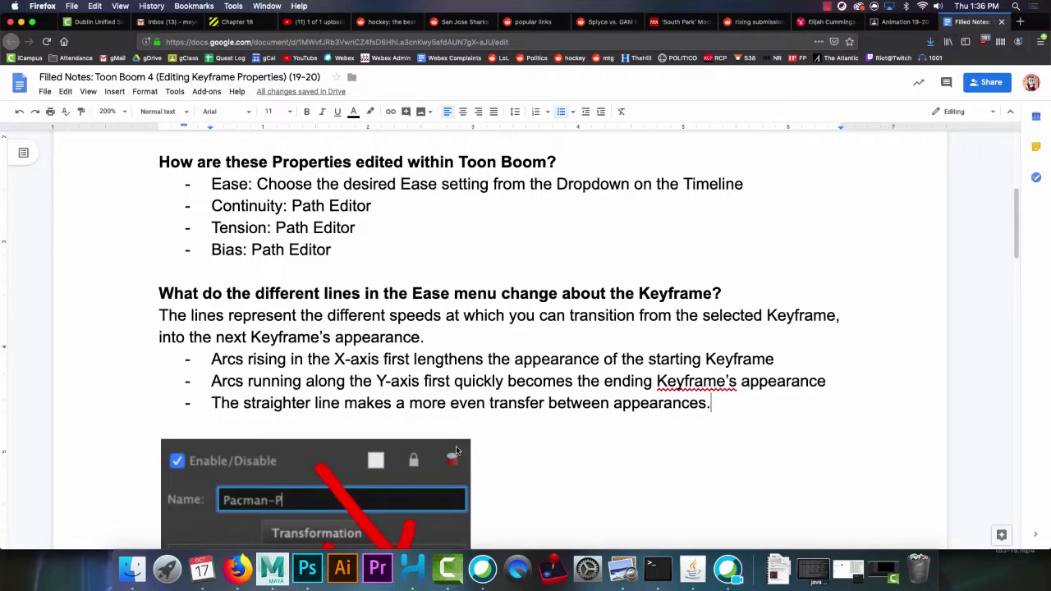
Scroll to the Layer Properties screenshot in the notes, delete it, then undo the deletion
{"action": "scroll", "coordinate": [490, 397], "scroll_direction": "down", "scroll_amount": 1}
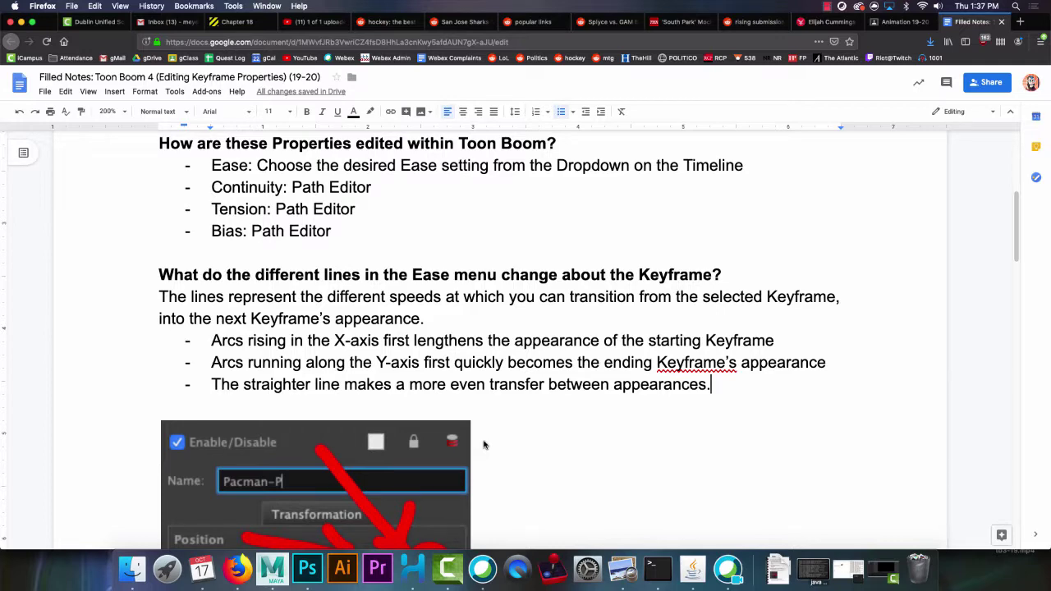
{"action": "scroll", "coordinate": [481, 445], "scroll_direction": "down", "scroll_amount": 5}
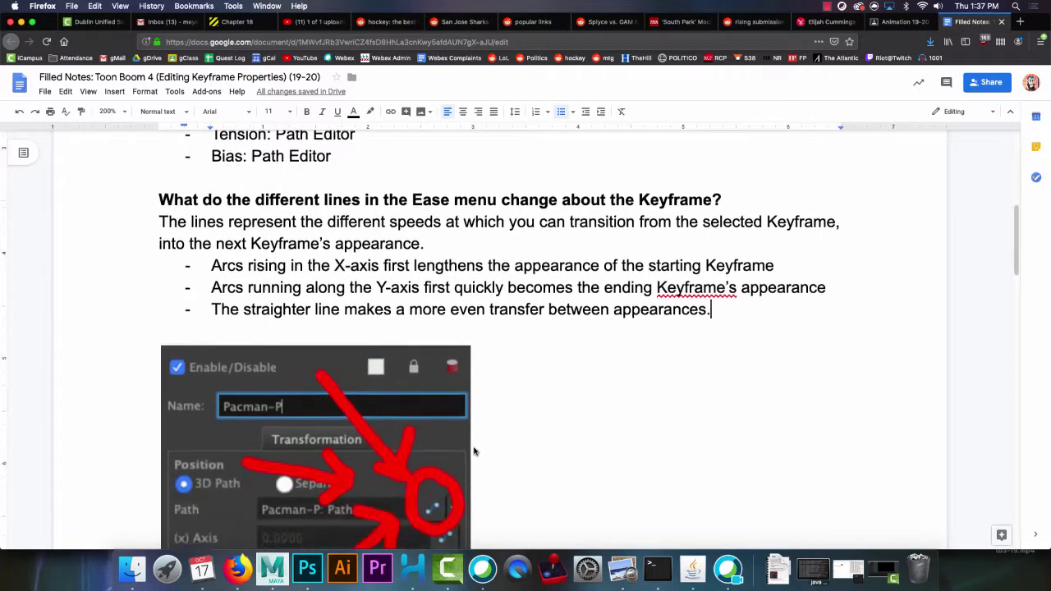
{"action": "scroll", "coordinate": [474, 451], "scroll_direction": "down", "scroll_amount": 3}
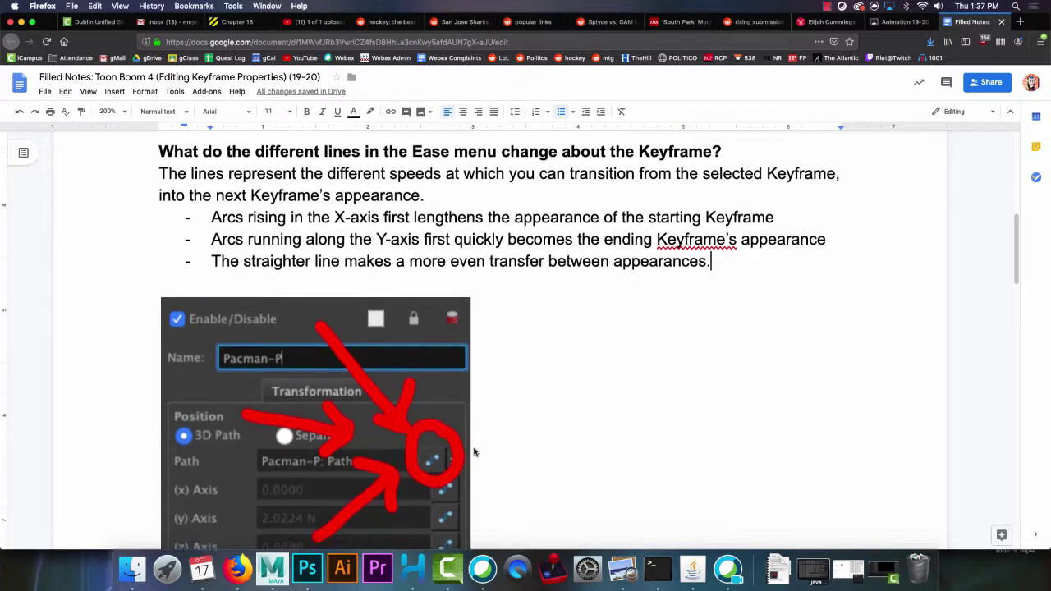
{"action": "scroll", "coordinate": [474, 451], "scroll_direction": "down", "scroll_amount": 2}
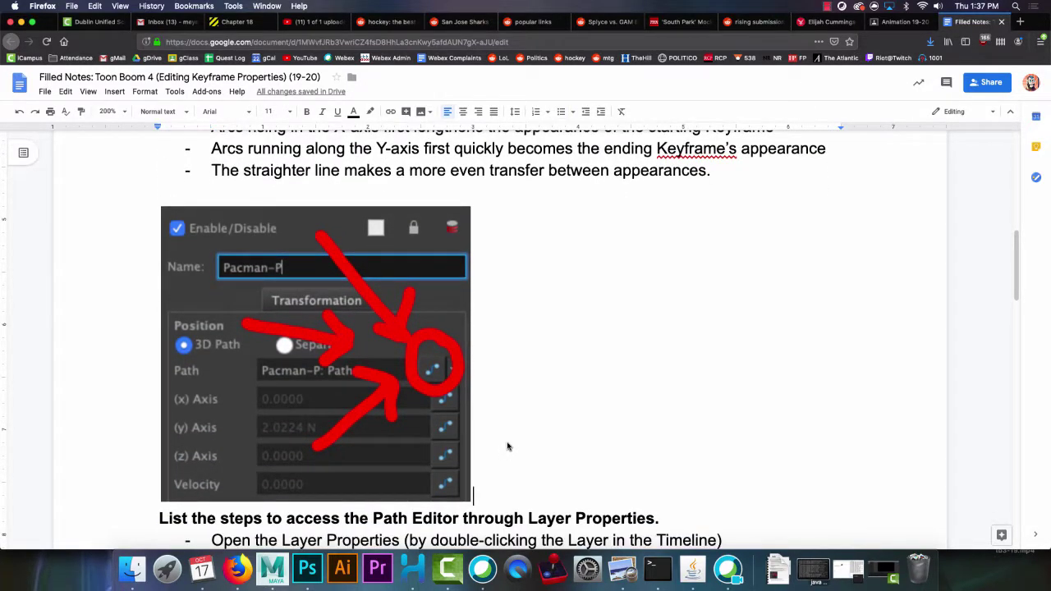
{"action": "key", "text": "BackSpace"}
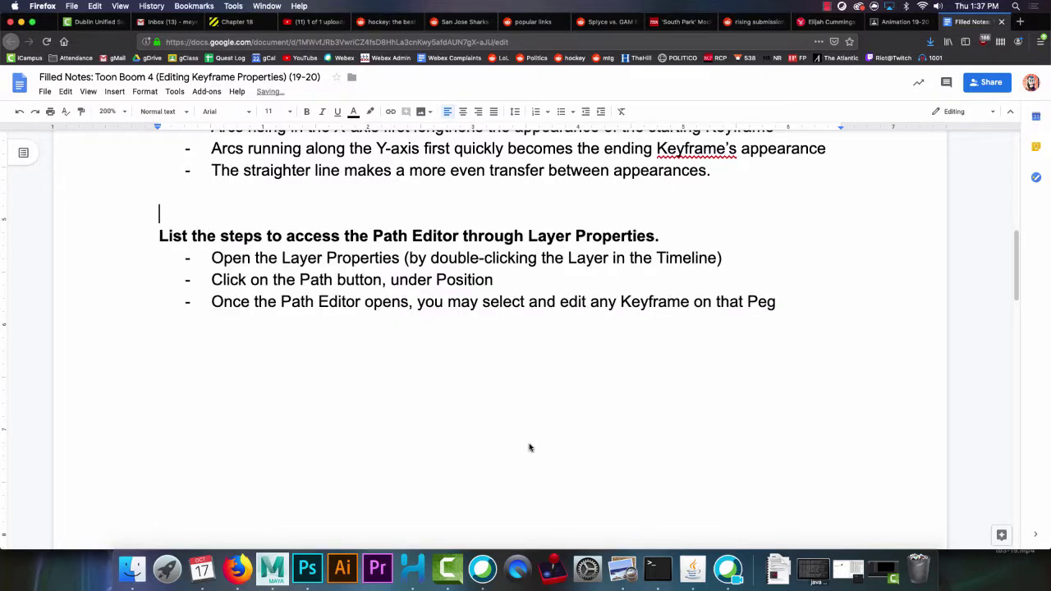
{"action": "scroll", "coordinate": [528, 448], "scroll_direction": "up", "scroll_amount": 3}
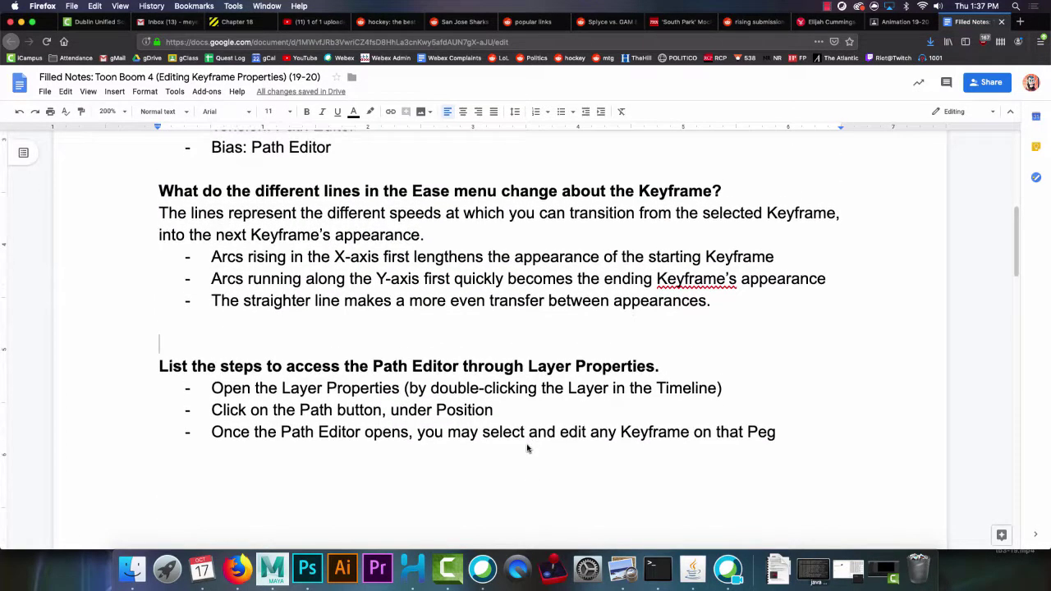
{"action": "key", "text": "super+z"}
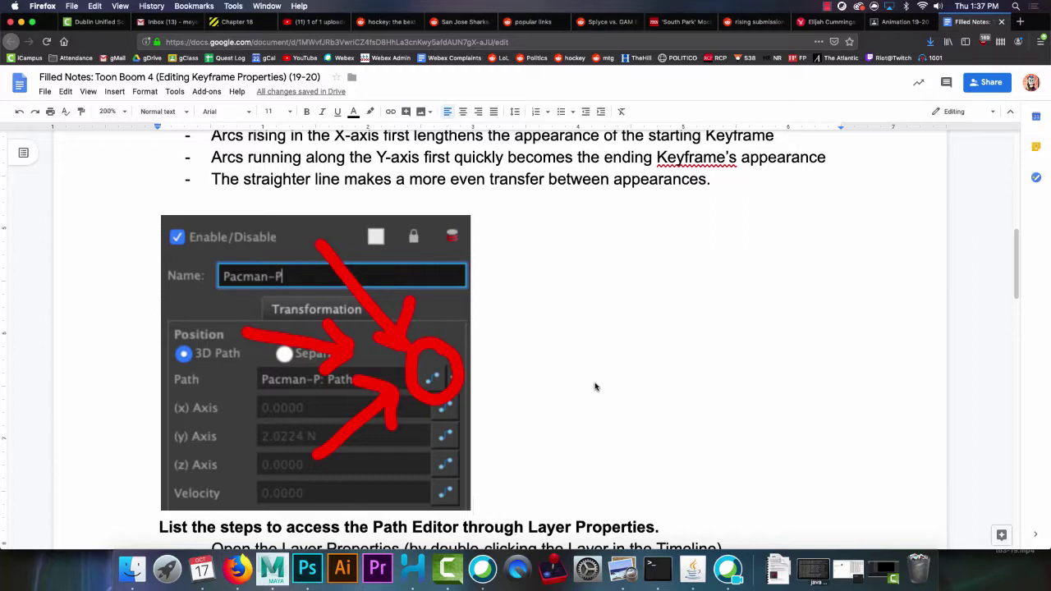
Reselect the Layer Properties screenshot and delete it for good, then switch to Harmony
{"action": "left_click", "coordinate": [596, 386]}
{"action": "key", "text": "BackSpace"}
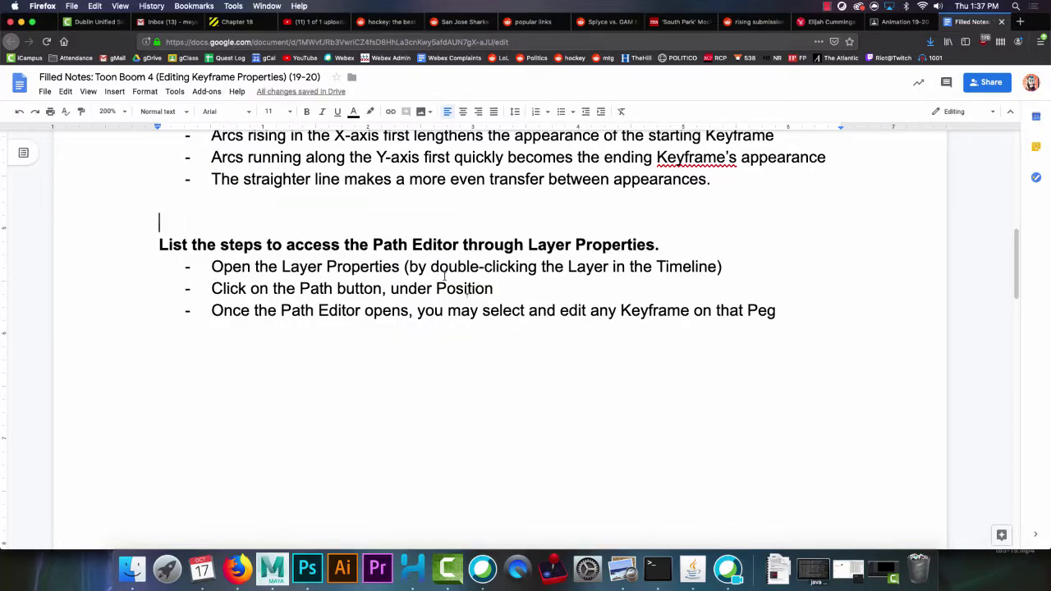
{"action": "scroll", "coordinate": [484, 310], "scroll_direction": "up", "scroll_amount": 8}
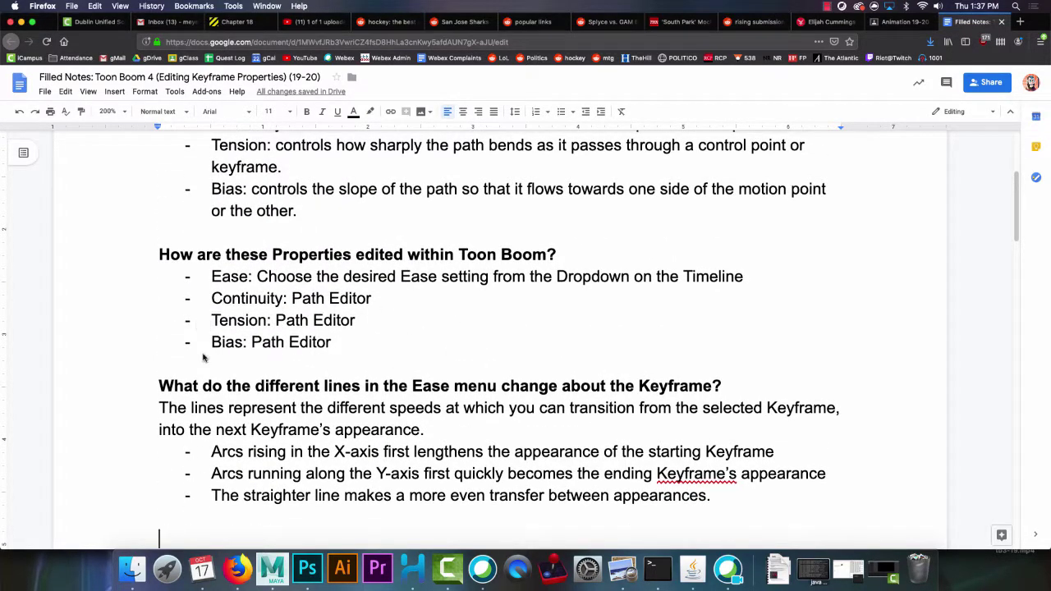
{"action": "scroll", "coordinate": [375, 340], "scroll_direction": "down", "scroll_amount": 6}
{"action": "scroll", "coordinate": [380, 353], "scroll_direction": "up", "scroll_amount": 2}
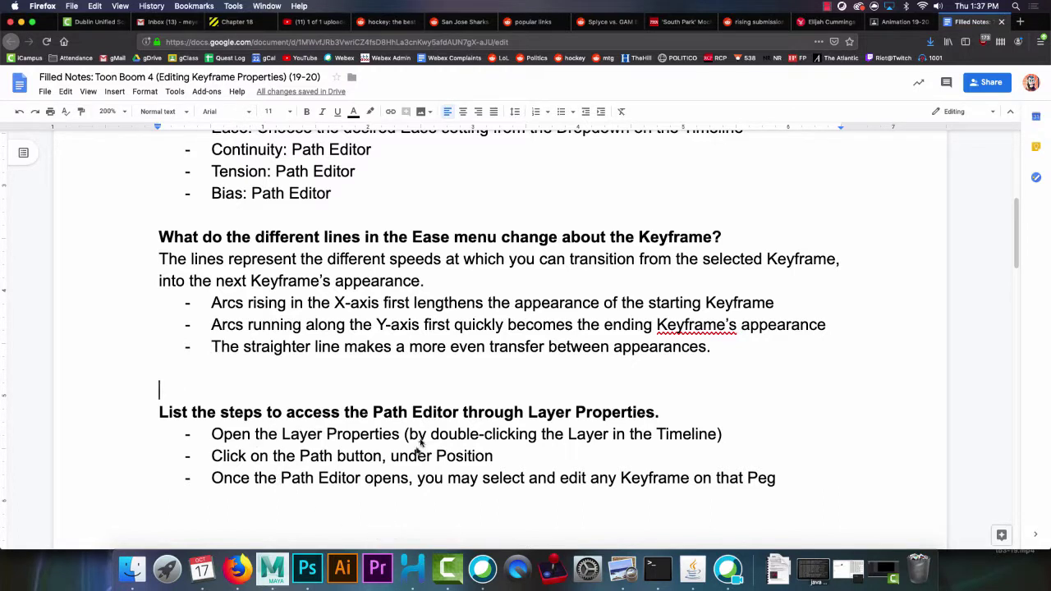
{"action": "left_click", "coordinate": [418, 575]}
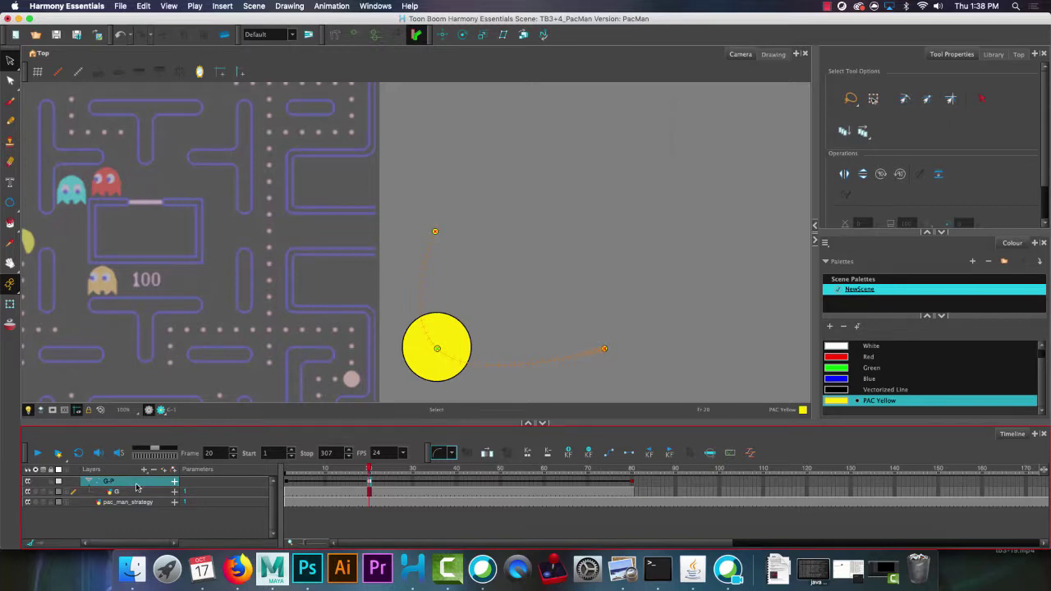
Open the G-P peg's Layer Properties from the Timeline and shift the dialog slightly right
{"action": "double_click", "coordinate": [136, 484]}
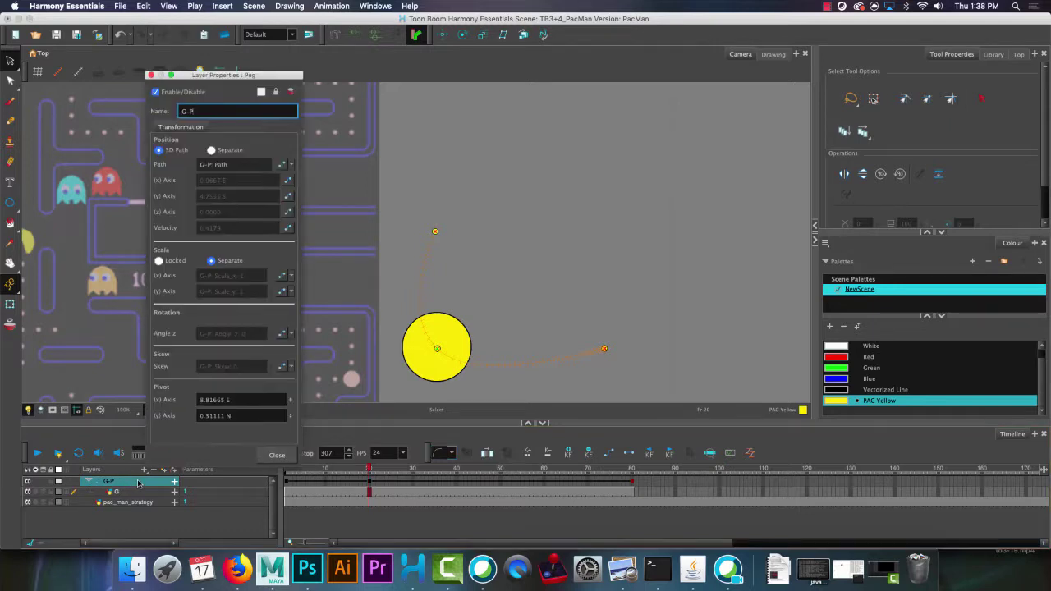
{"action": "left_click_drag", "start_coordinate": [244, 75], "coordinate": [281, 73]}
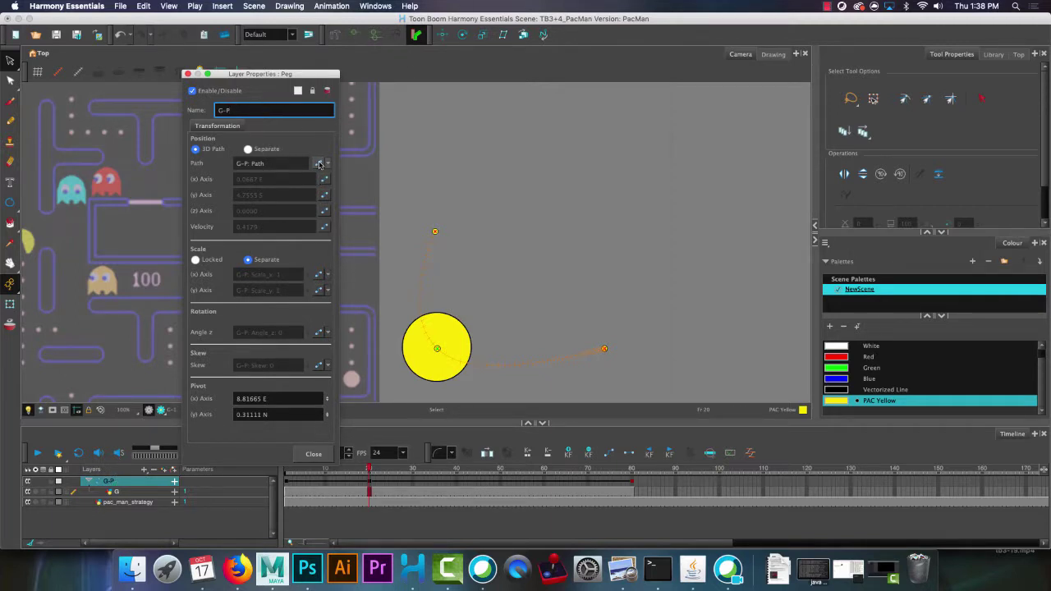
Open the 3D Path Editor for G-P: Path, move it aside, and select the frame-20 keyframe
{"action": "left_click", "coordinate": [320, 164]}
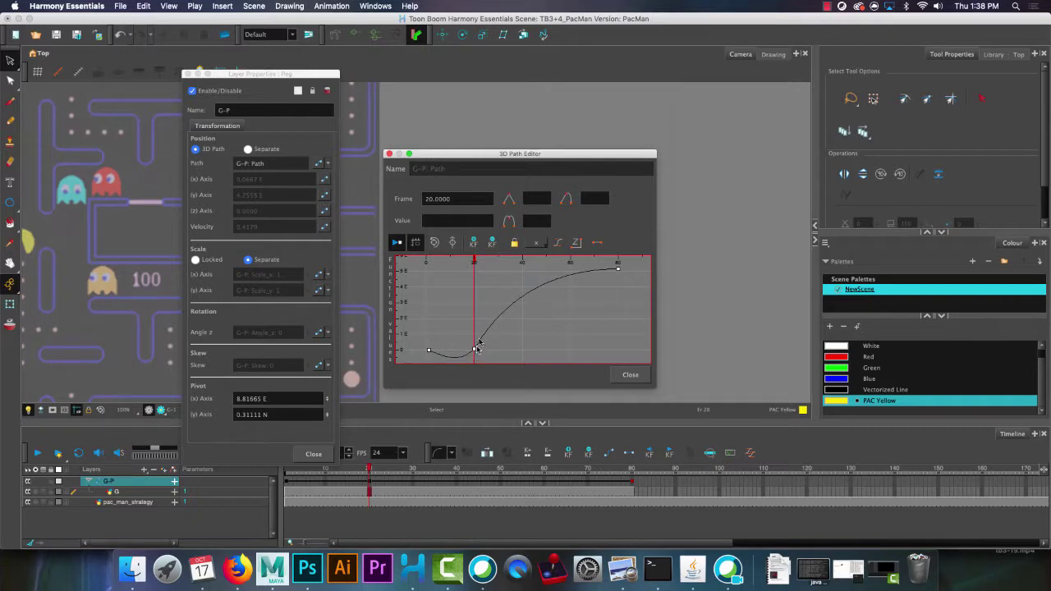
{"action": "left_click_drag", "start_coordinate": [465, 159], "coordinate": [570, 157]}
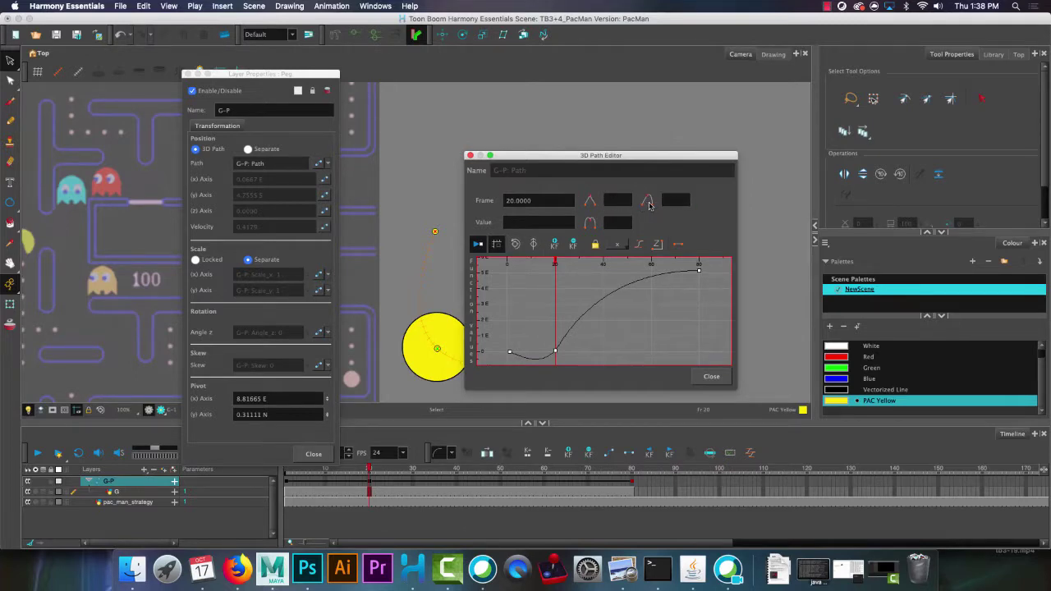
{"action": "left_click", "coordinate": [555, 353]}
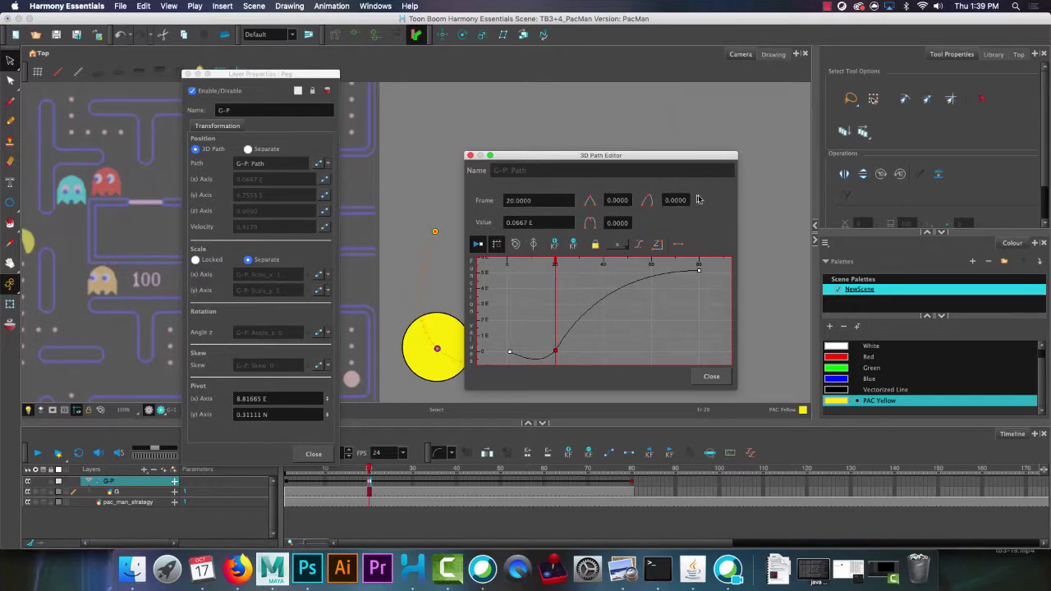
{"action": "left_click", "coordinate": [615, 200]}
Move the Path Editor up and right, and give the frame-20 keyframe a linear ease
{"action": "left_click_drag", "start_coordinate": [555, 160], "coordinate": [699, 144]}
{"action": "left_click", "coordinate": [438, 454]}
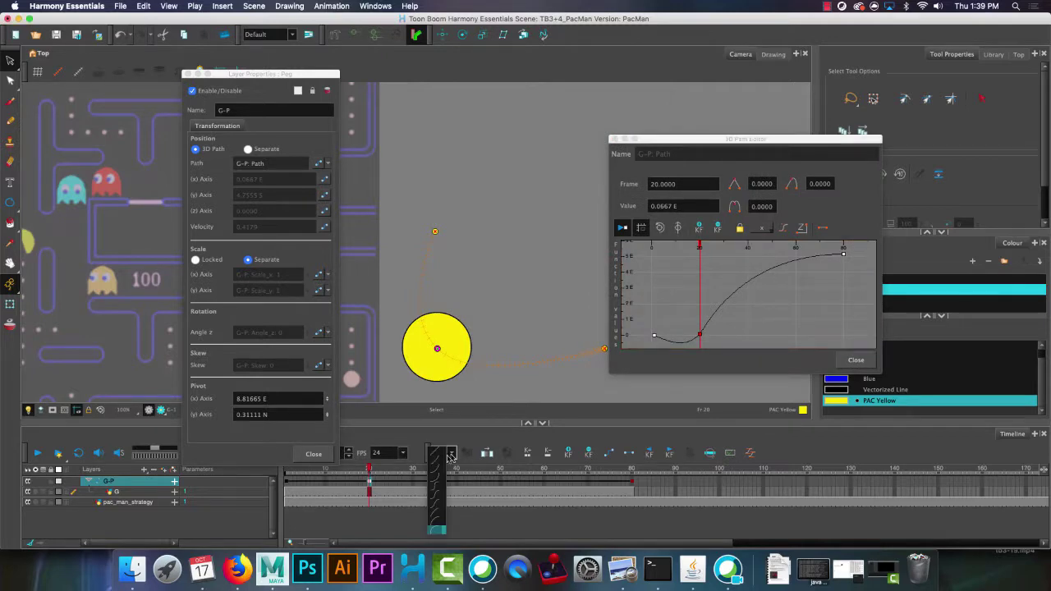
{"action": "left_click", "coordinate": [439, 457]}
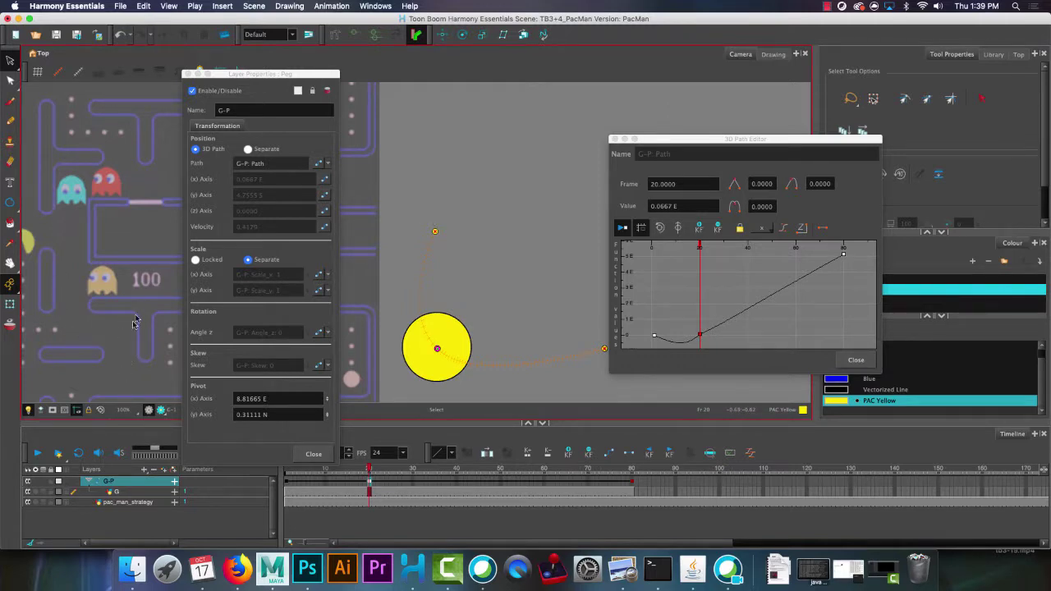
Test the frame-20 ease fields: first value 1 then back to 0, second value -1
{"action": "left_click", "coordinate": [749, 187]}
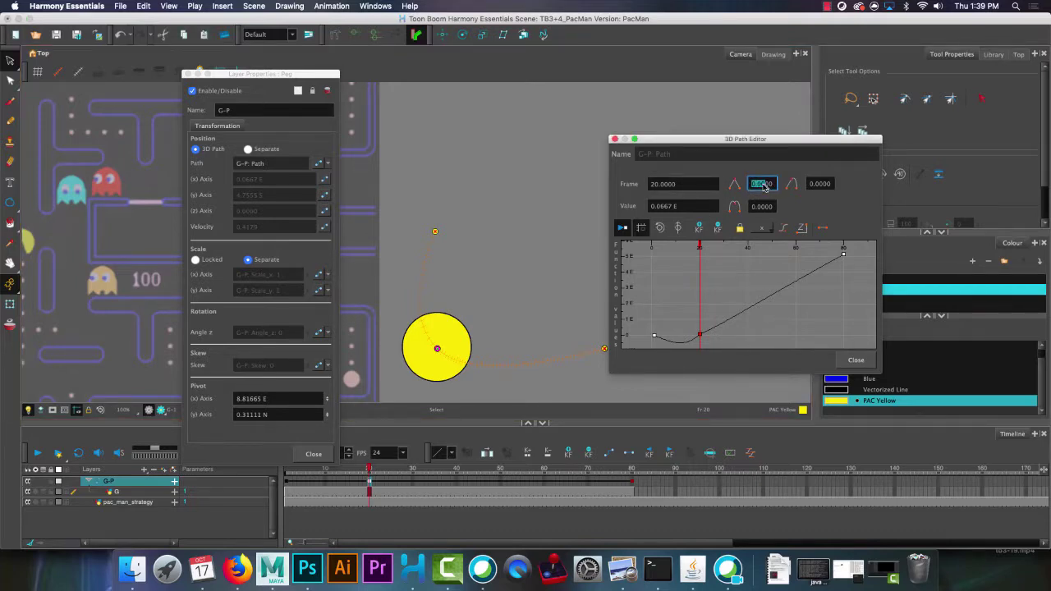
{"action": "double_click", "coordinate": [763, 184]}
{"action": "type", "text": "1"}
{"action": "key", "text": "Return"}
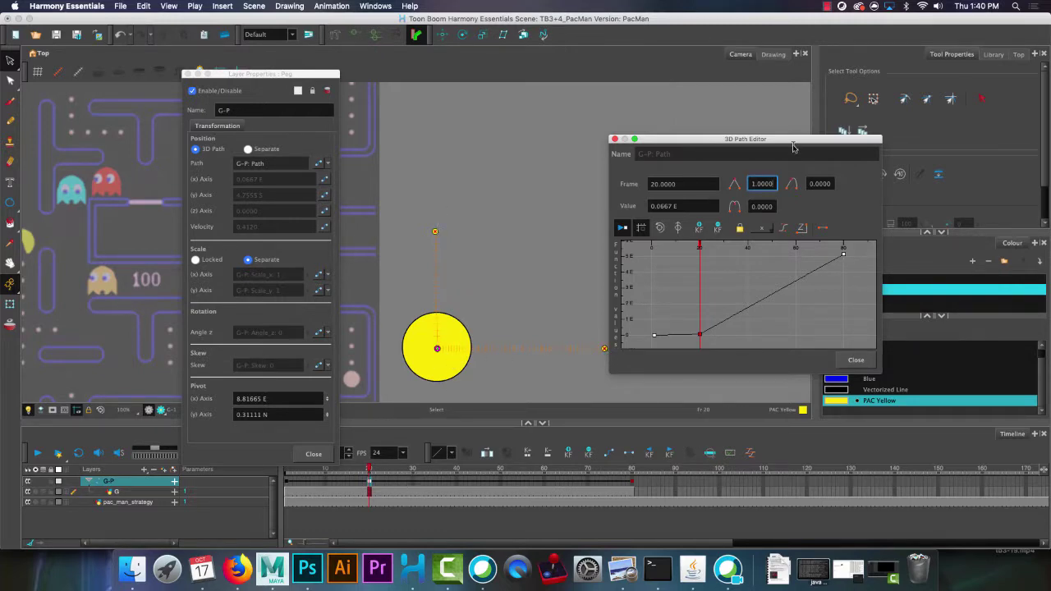
{"action": "double_click", "coordinate": [763, 186]}
{"action": "type", "text": "0"}
{"action": "key", "text": "Return"}
{"action": "double_click", "coordinate": [765, 207]}
{"action": "type", "text": "-1"}
{"action": "key", "text": "Return"}
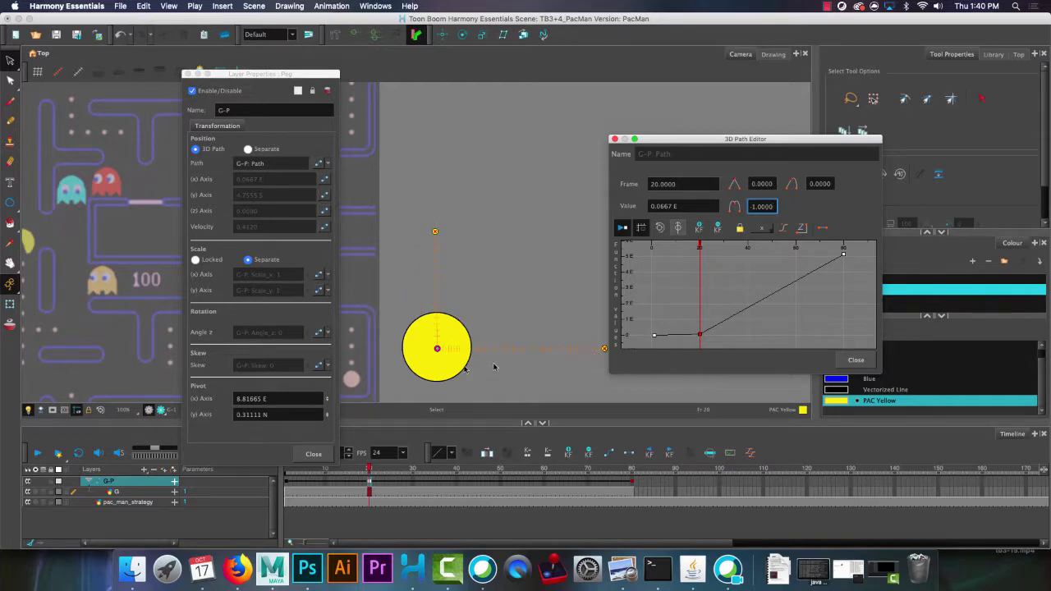
Reset the second ease value to 0 and set the first ease value to 1
{"action": "double_click", "coordinate": [770, 206]}
{"action": "type", "text": "0"}
{"action": "key", "text": "Return"}
{"action": "double_click", "coordinate": [762, 184]}
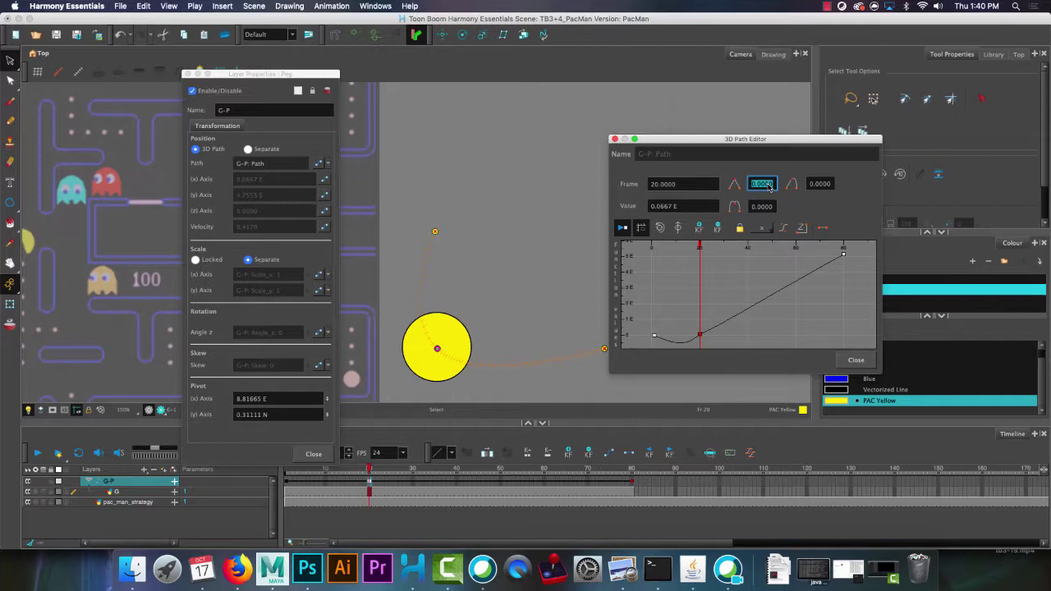
{"action": "type", "text": "1"}
{"action": "key", "text": "Return"}
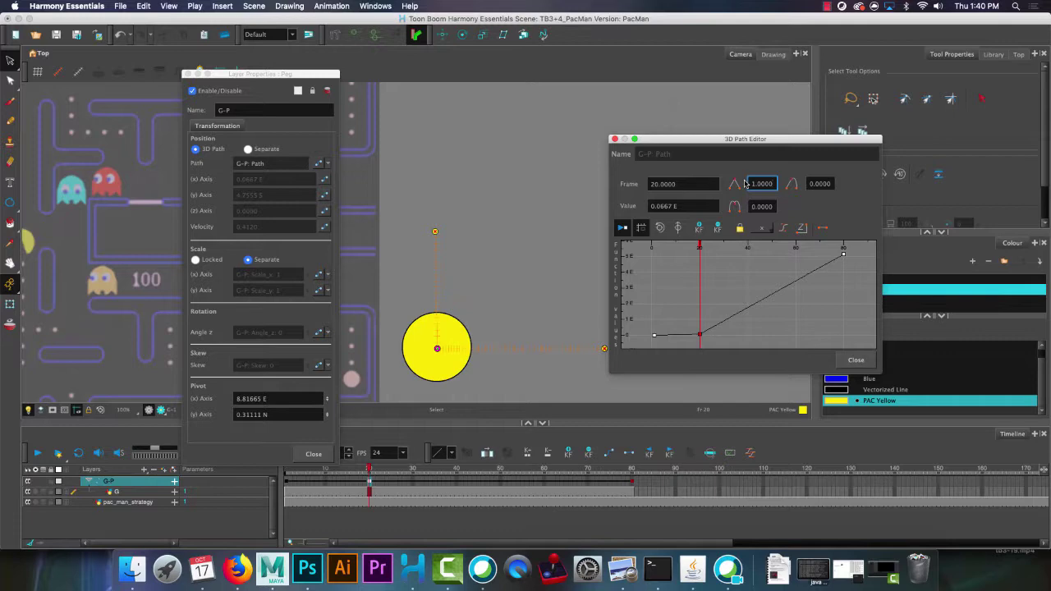
Switch back to the Google Docs notes in Firefox
{"action": "left_click", "coordinate": [240, 566]}
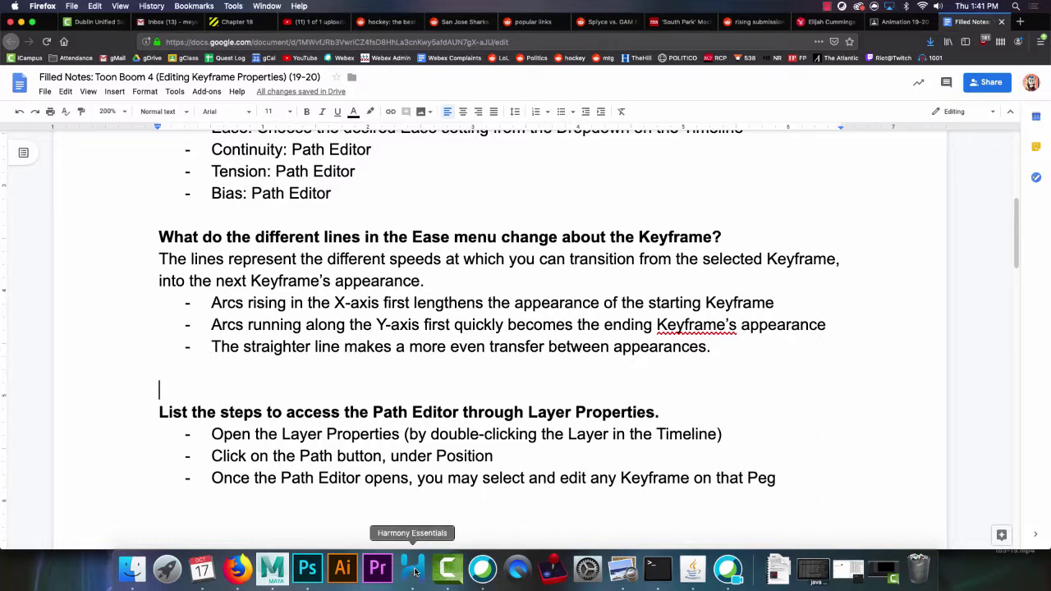
Bring Harmony Essentials back to the front and zoom out in the Camera view
{"action": "left_click", "coordinate": [416, 573]}
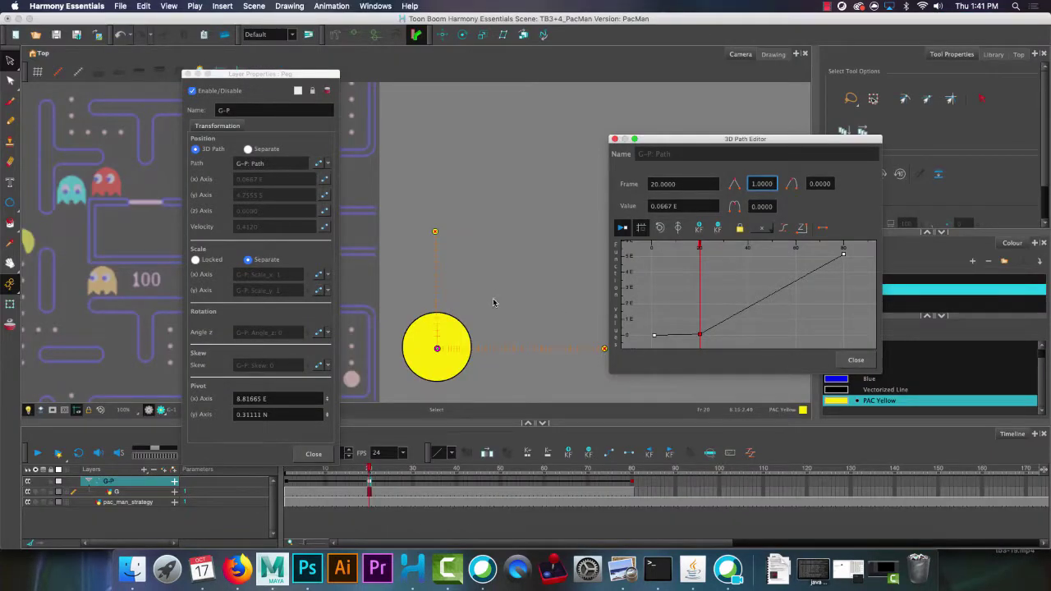
{"action": "scroll", "coordinate": [444, 300], "scroll_direction": "down", "scroll_amount": 3}
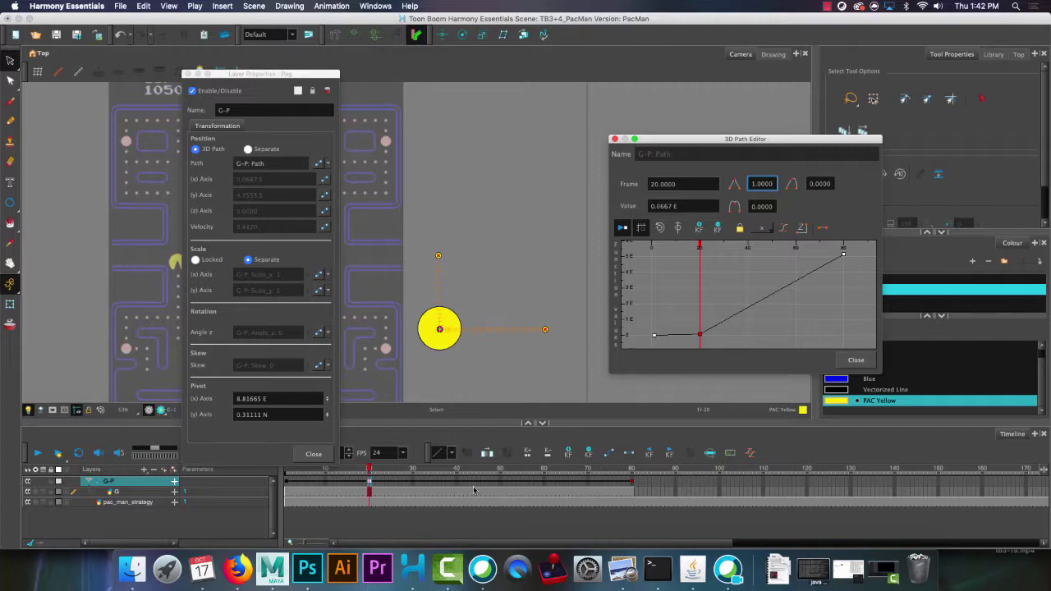
Select the G-P keyframe at frame 20 and drag it to frame 40 on the Timeline
{"action": "left_click", "coordinate": [369, 484]}
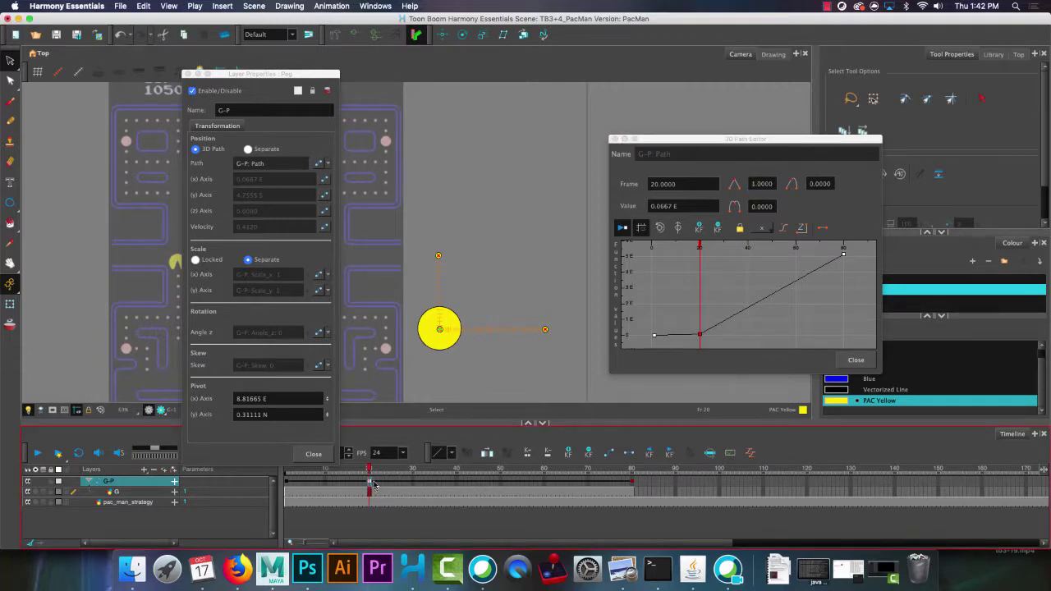
{"action": "left_click_drag", "start_coordinate": [368, 485], "coordinate": [457, 484]}
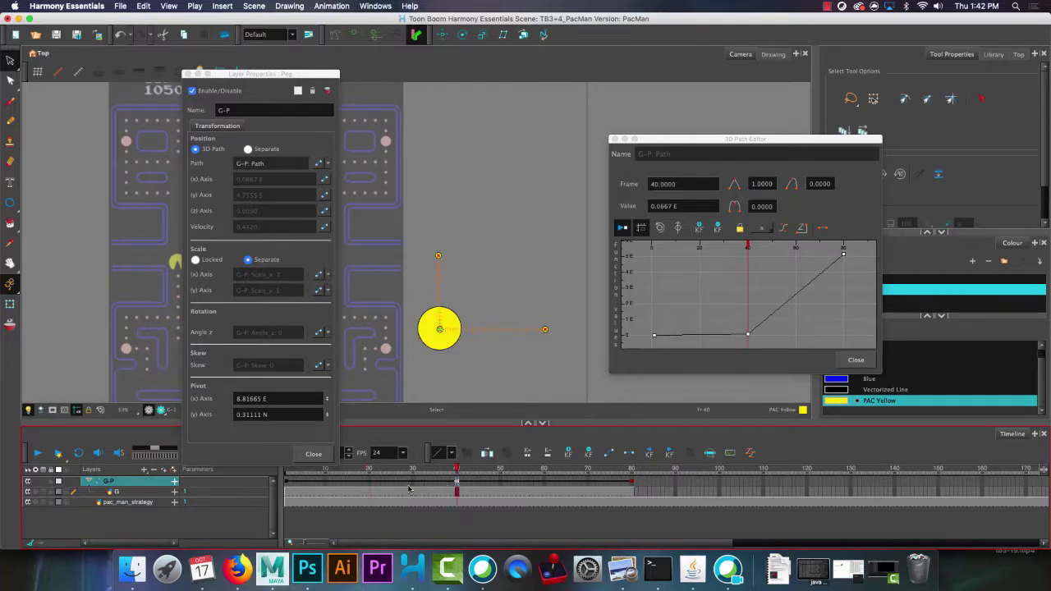